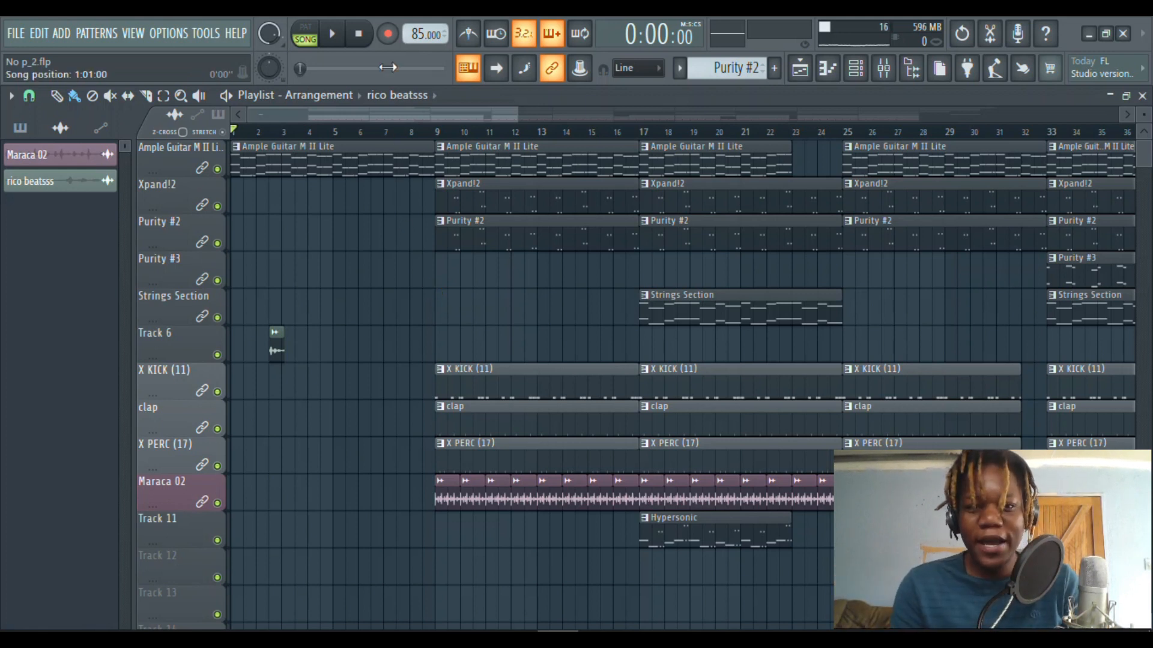
Open the first Ample Guitar M II Lite pattern with its instrument, audition the melody in the piano roll, and return to the playlist.
double_click(354, 152)
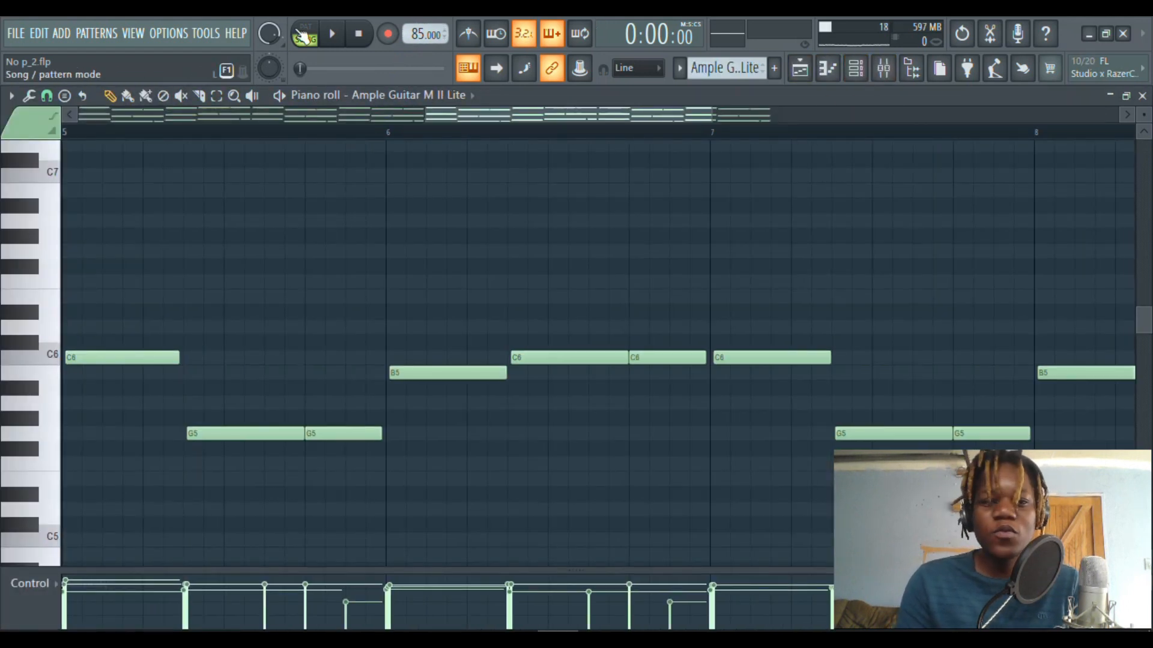
click(865, 70)
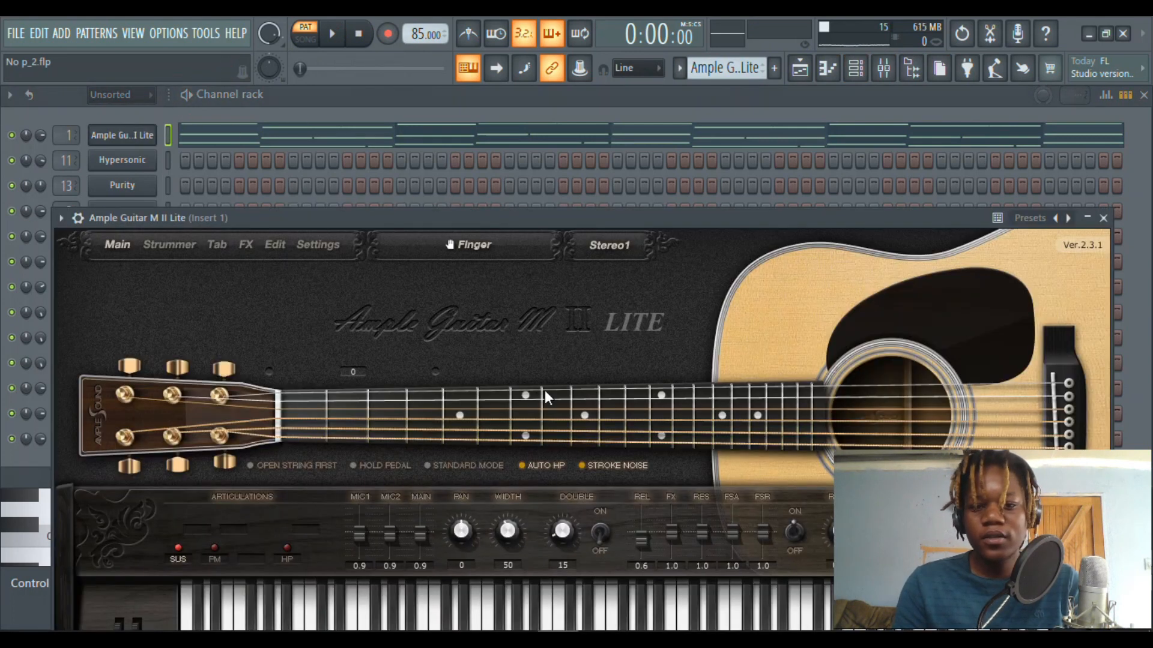
click(332, 34)
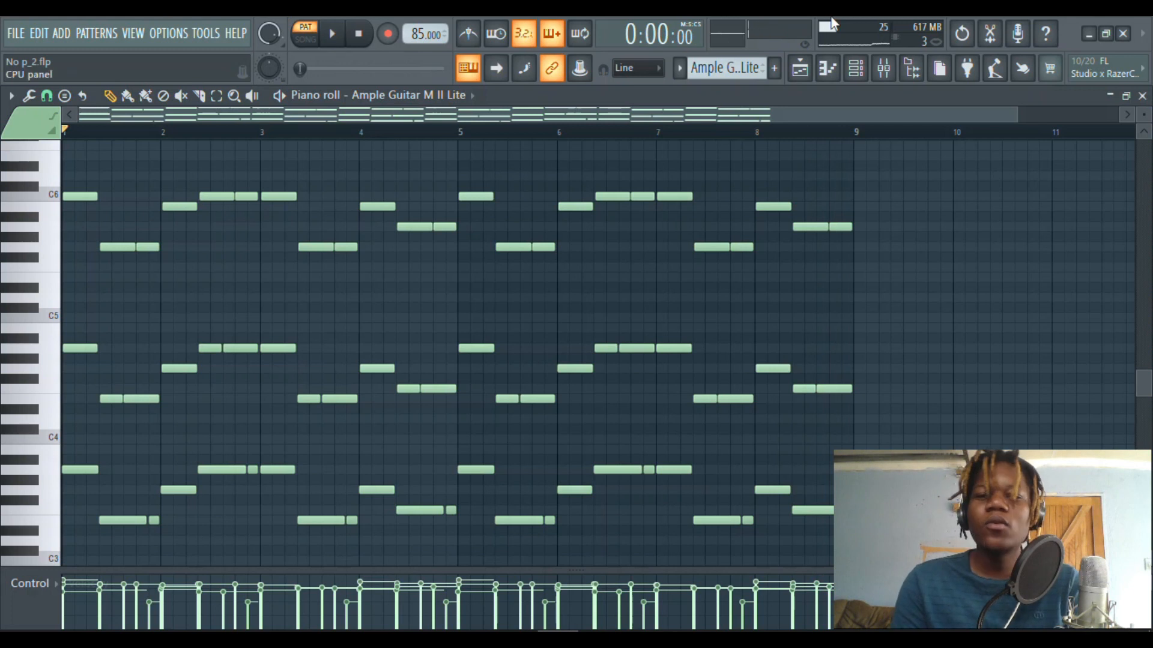
click(801, 69)
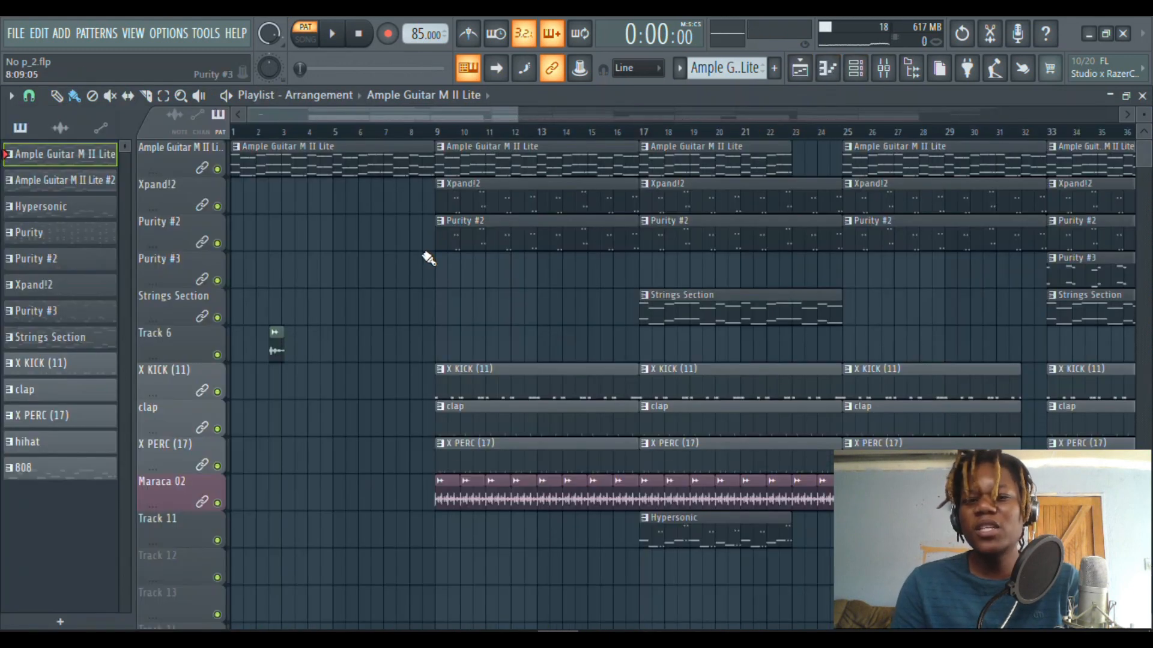
Show the Purity #2 instrument and its preset, audition its pattern in the piano roll, and return to the playlist.
click(865, 69)
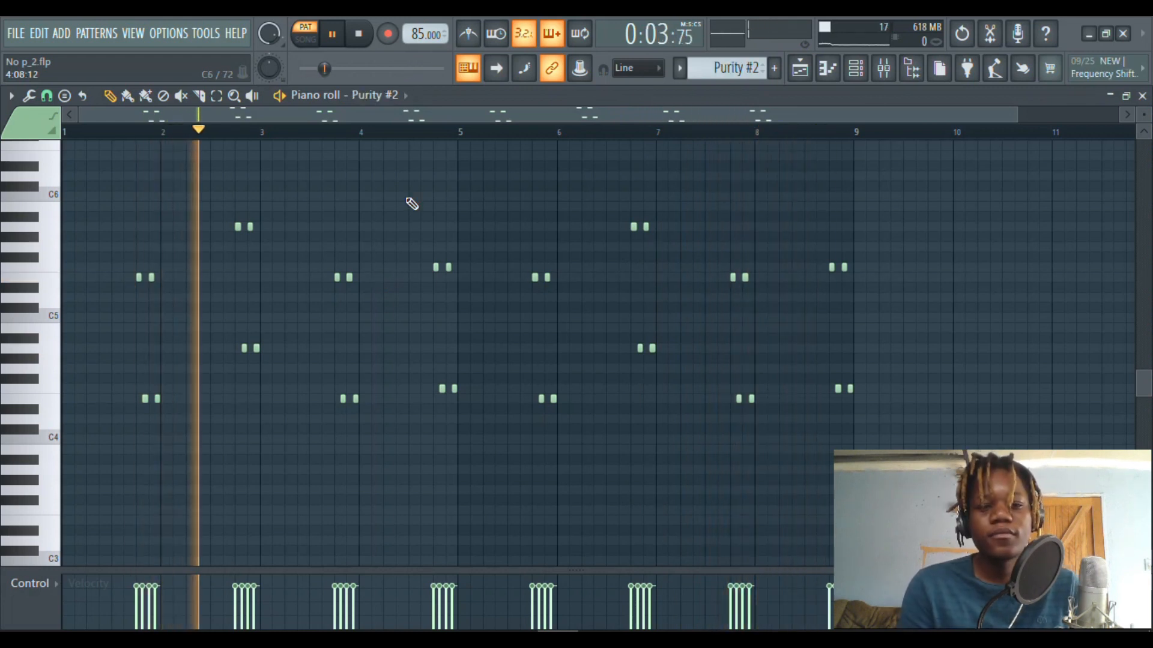
click(852, 69)
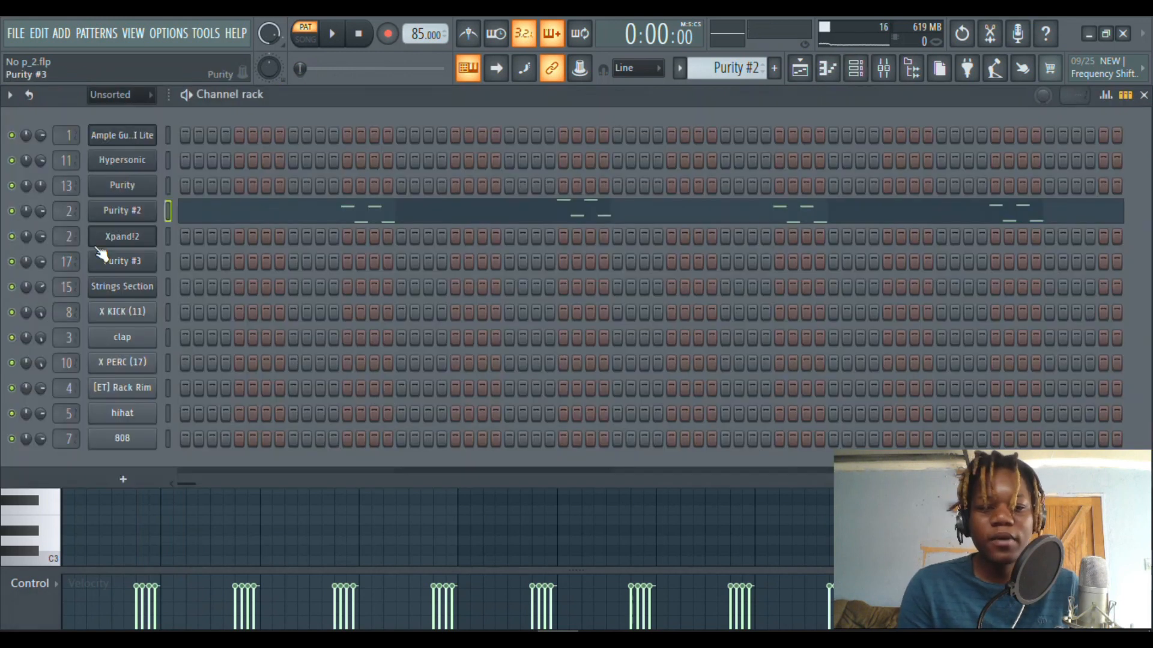
click(134, 209)
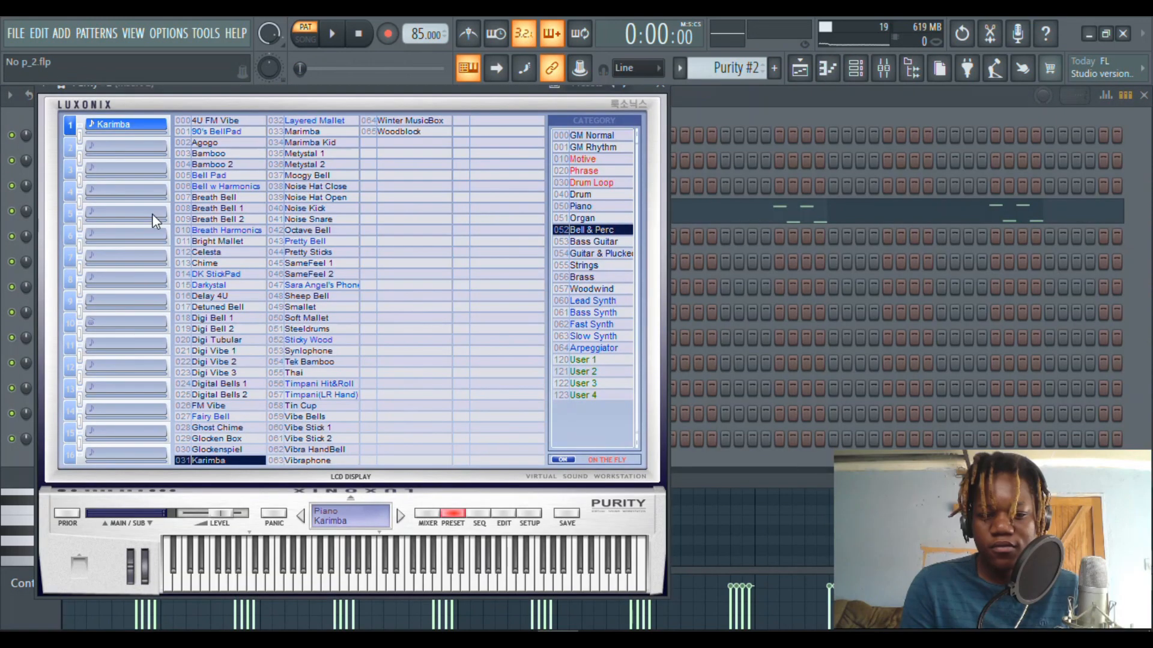
click(704, 90)
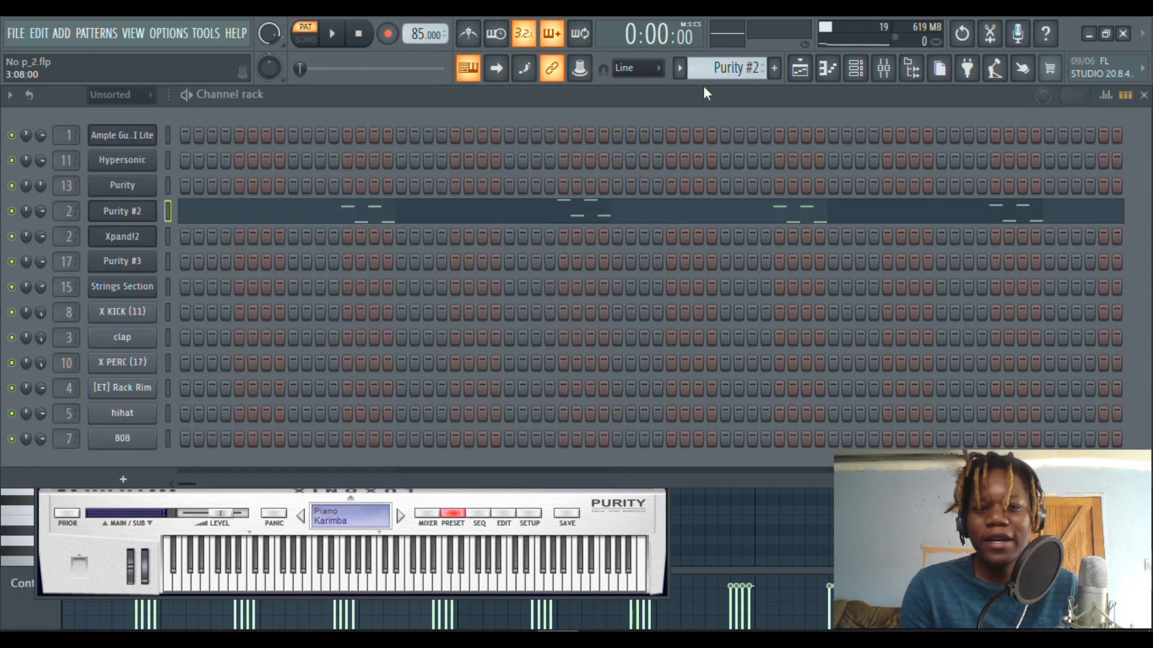
click(224, 215)
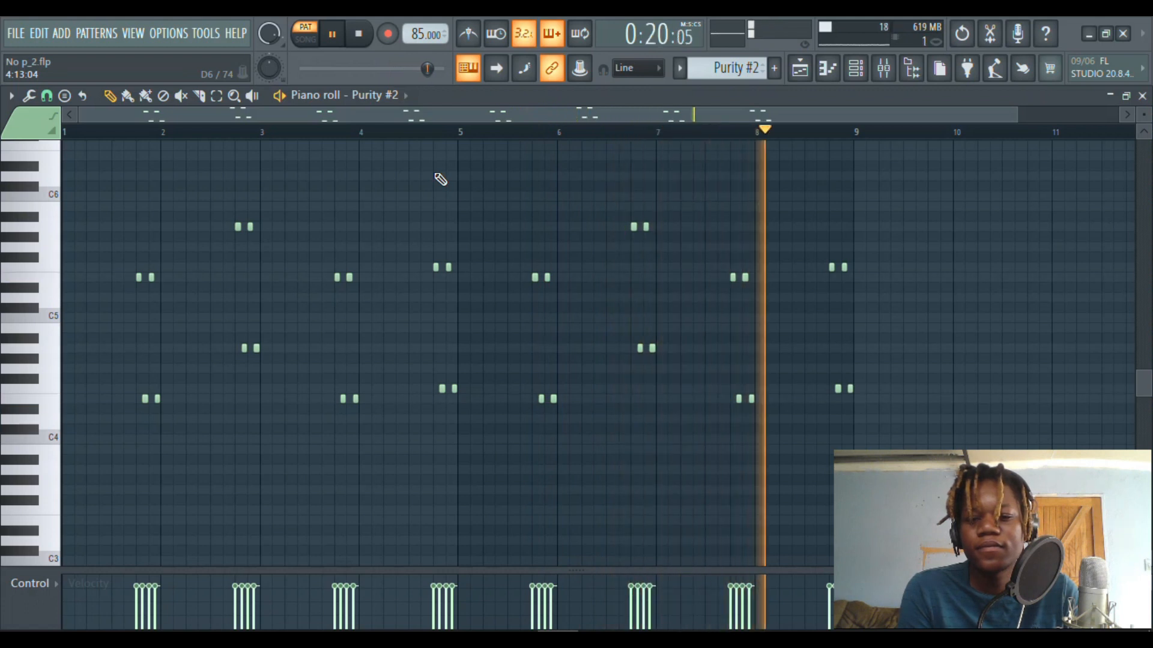
key(space)
click(807, 72)
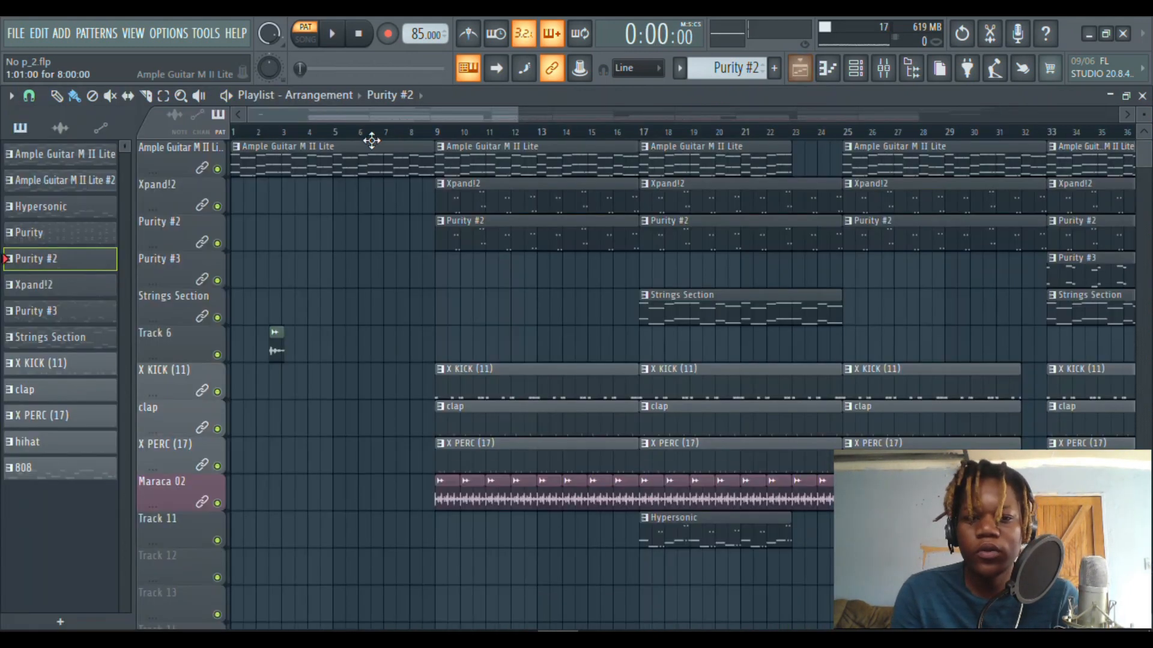
Solo the Xpand!2 and Purity #2 tracks together to hear them from bar 9, and restore all tracks.
ctrl+click(218, 207)
click(218, 243)
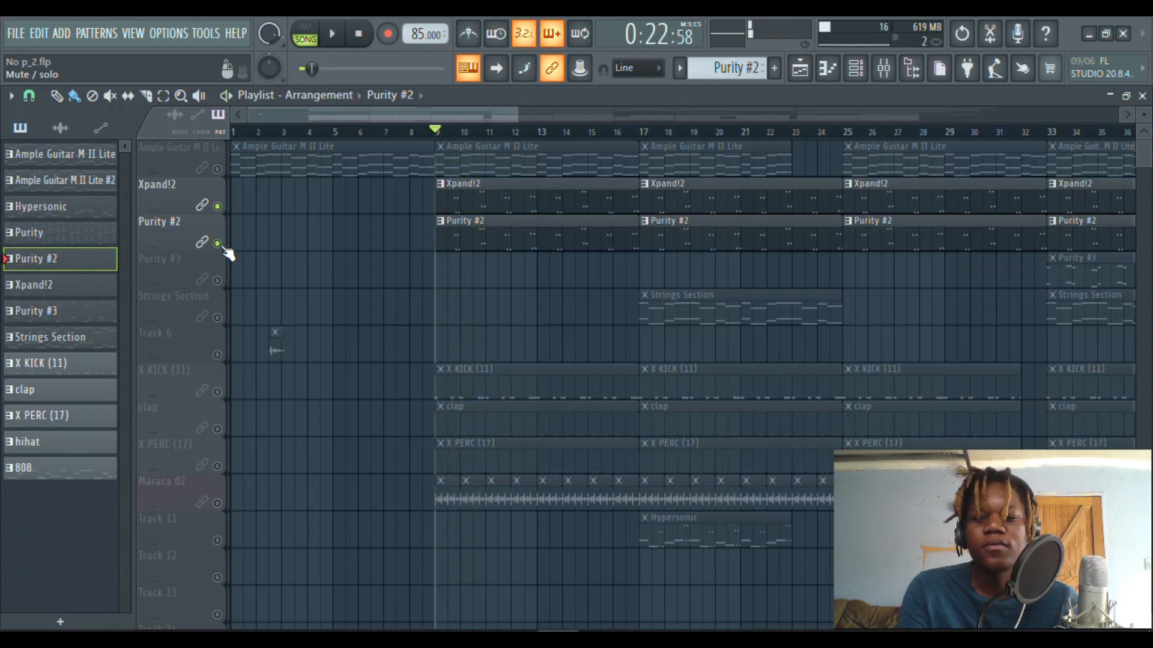
ctrl+click(218, 244)
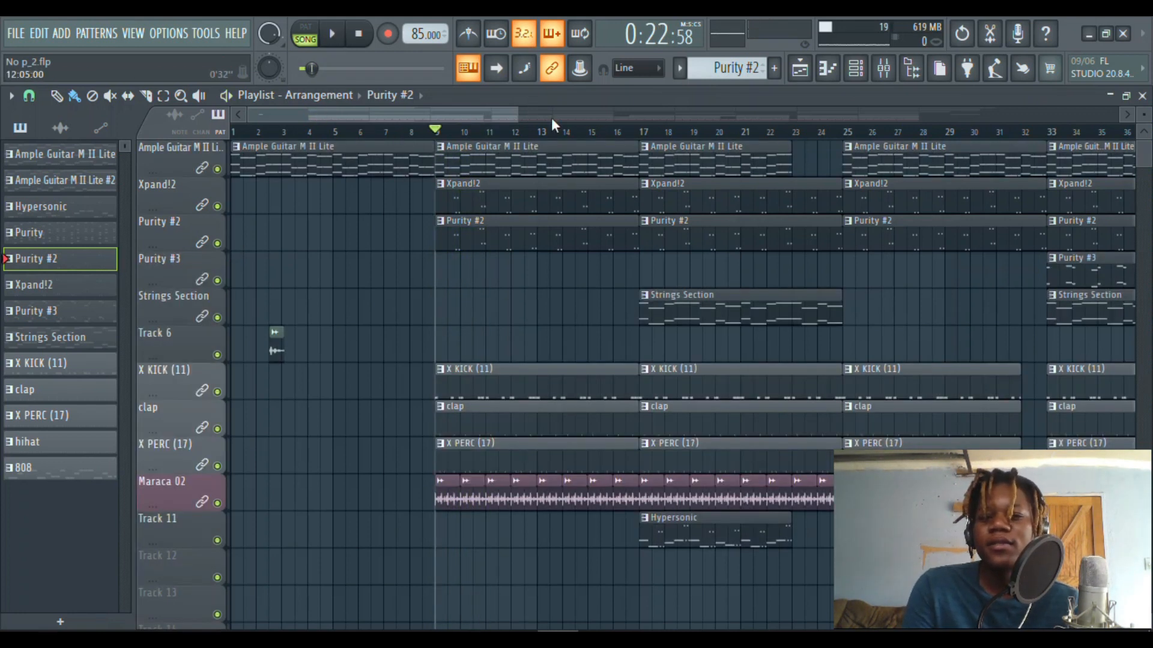
Open the Purity #3 pattern from bar 33, audition it in the piano roll, and return to the playlist.
drag(517, 116, 759, 83)
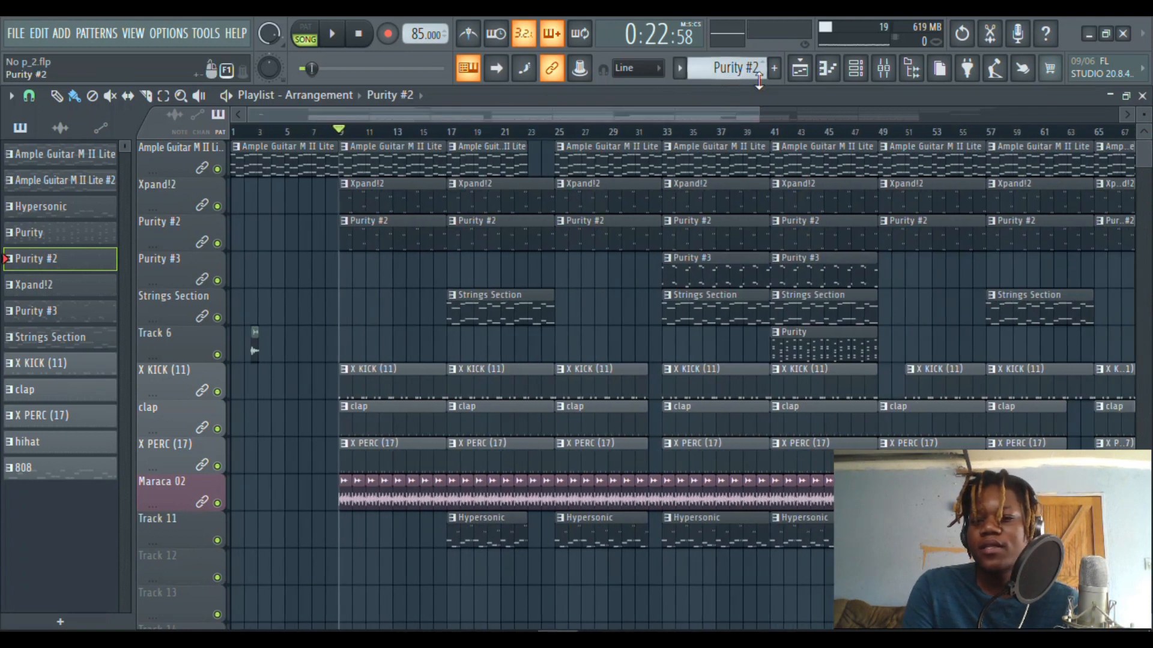
double_click(728, 275)
click(329, 35)
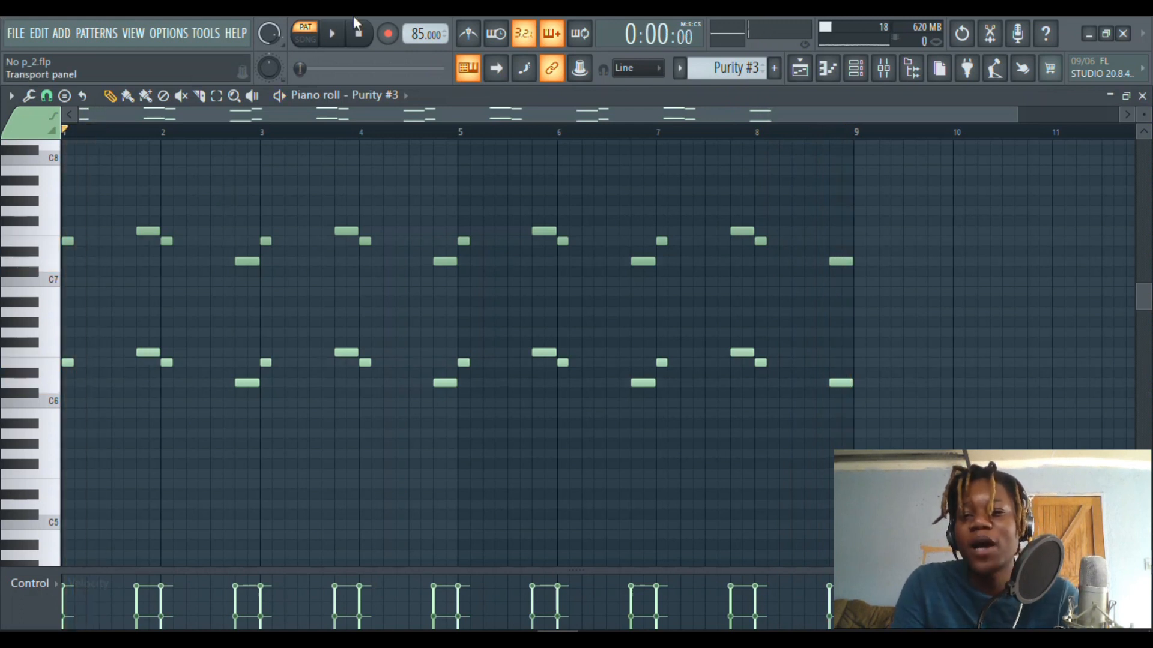
key(F5)
Open the Strings Section pattern at bar 17, audition its notes from the first bar, and return to the playlist.
double_click(504, 306)
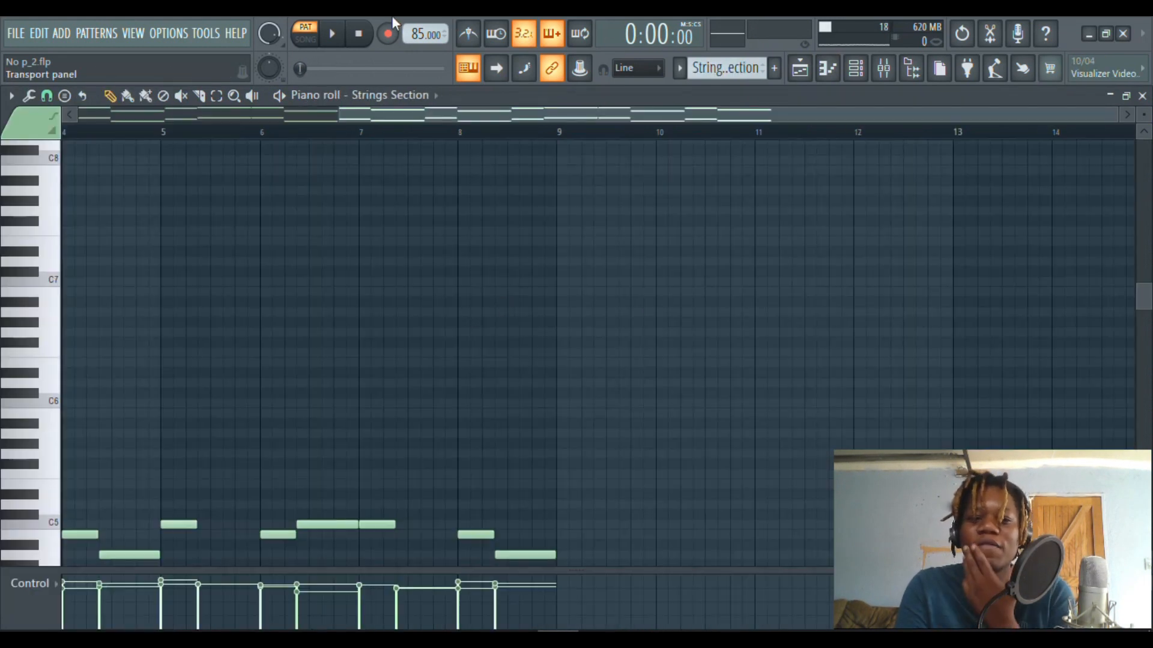
drag(342, 122, 75, 122)
drag(1148, 299, 1152, 411)
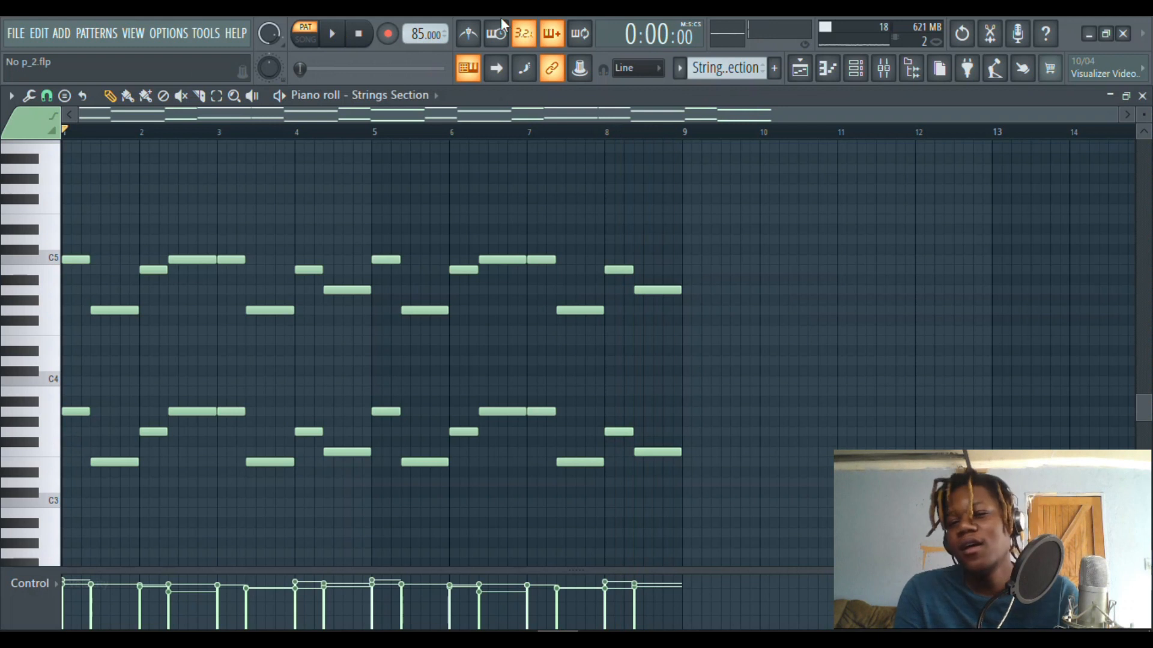
click(802, 74)
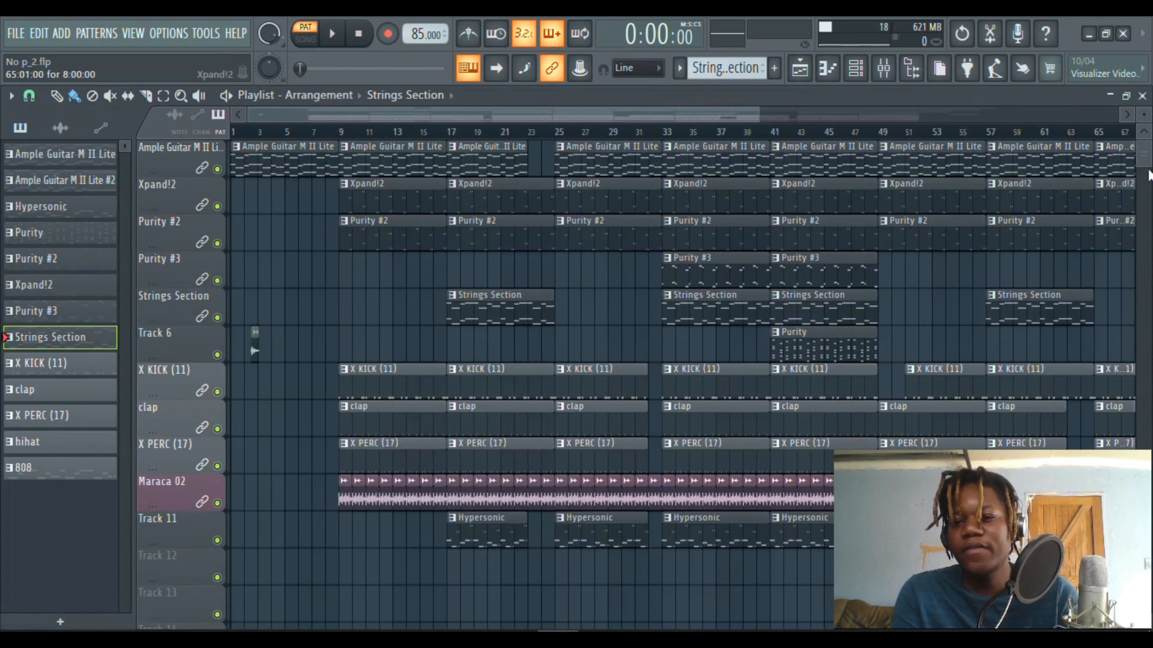
Open the Purity pattern on Track 6, check its instrument preset, audition the notes, and return to the playlist.
scroll(829, 309, down, 1)
double_click(829, 309)
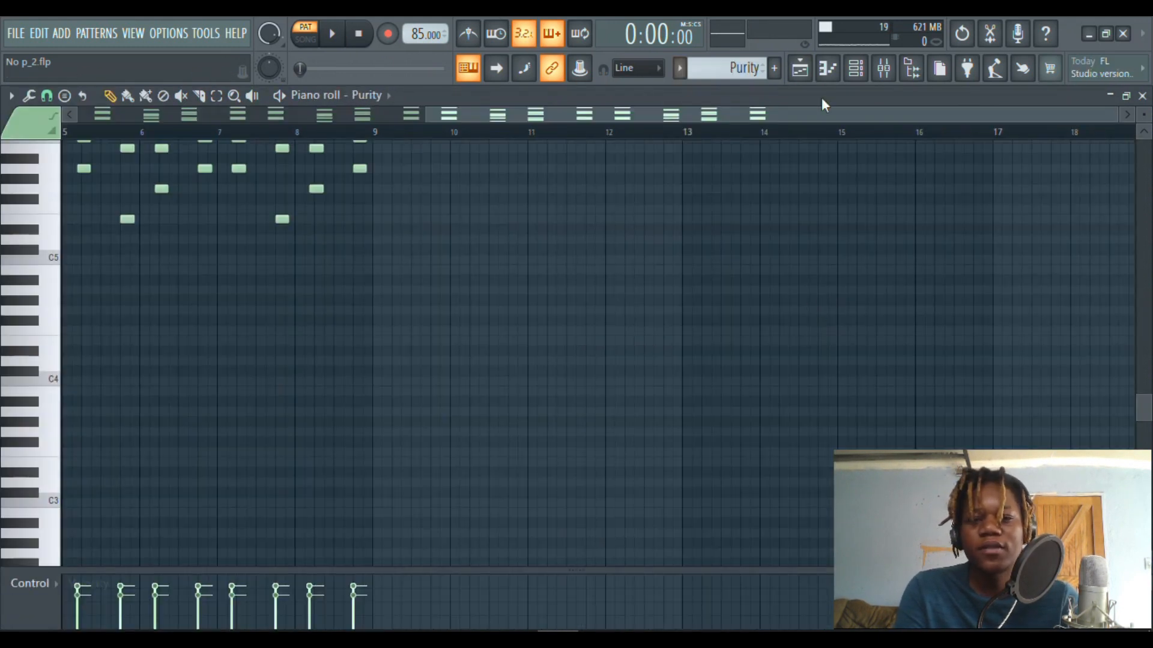
click(680, 68)
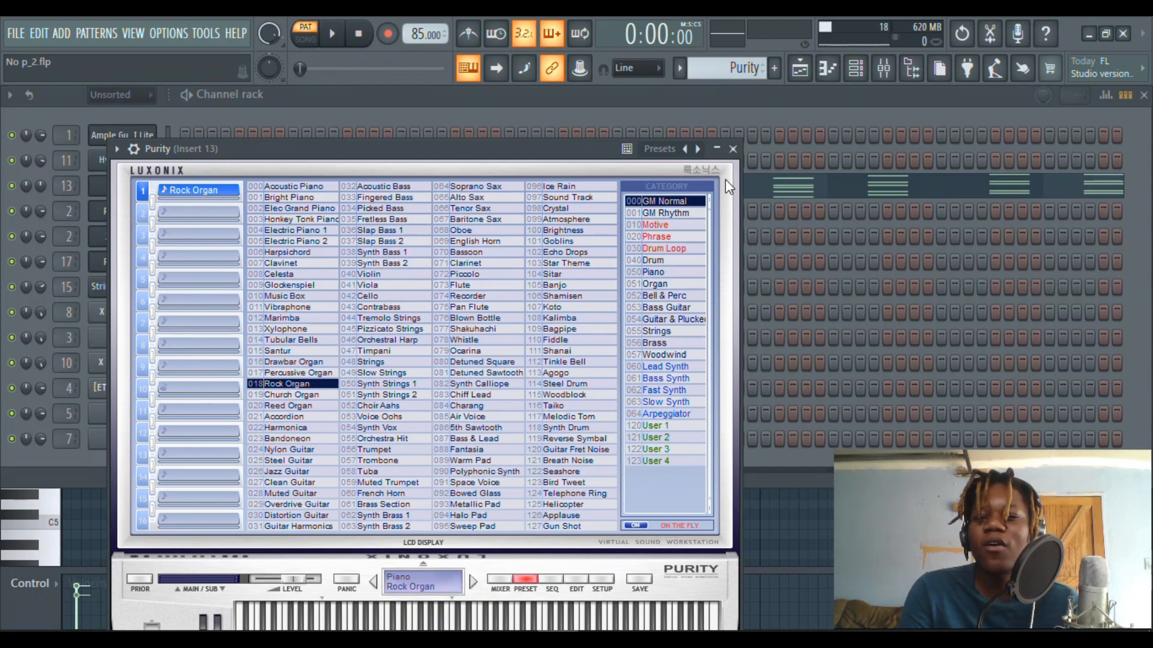
click(838, 76)
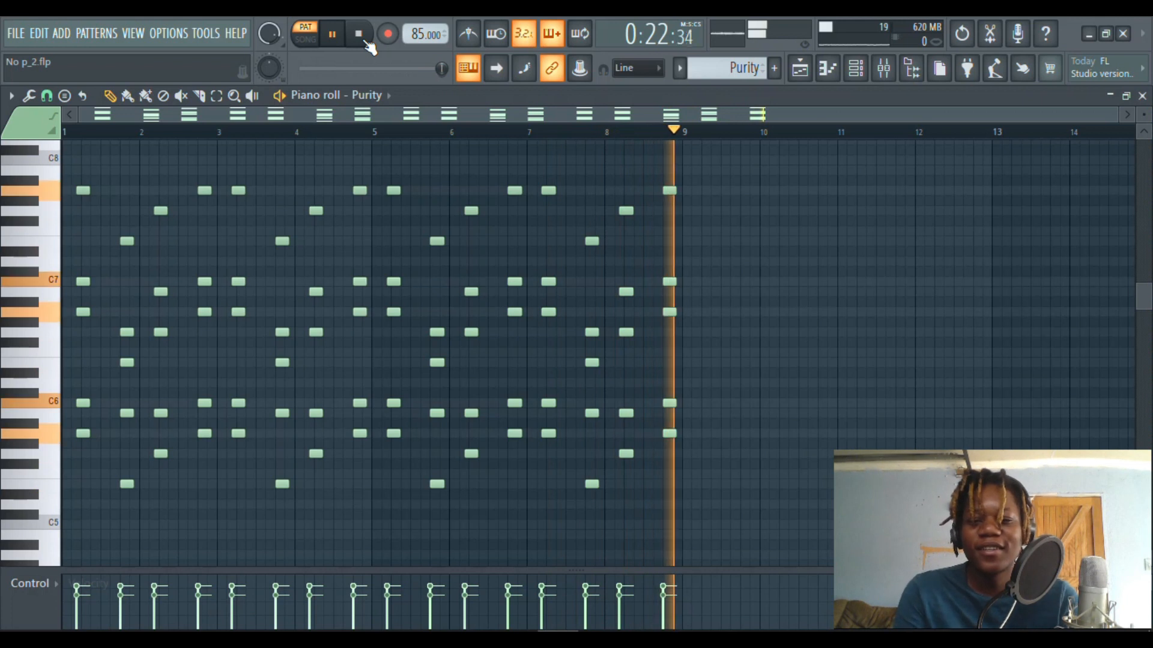
click(359, 35)
key(F5)
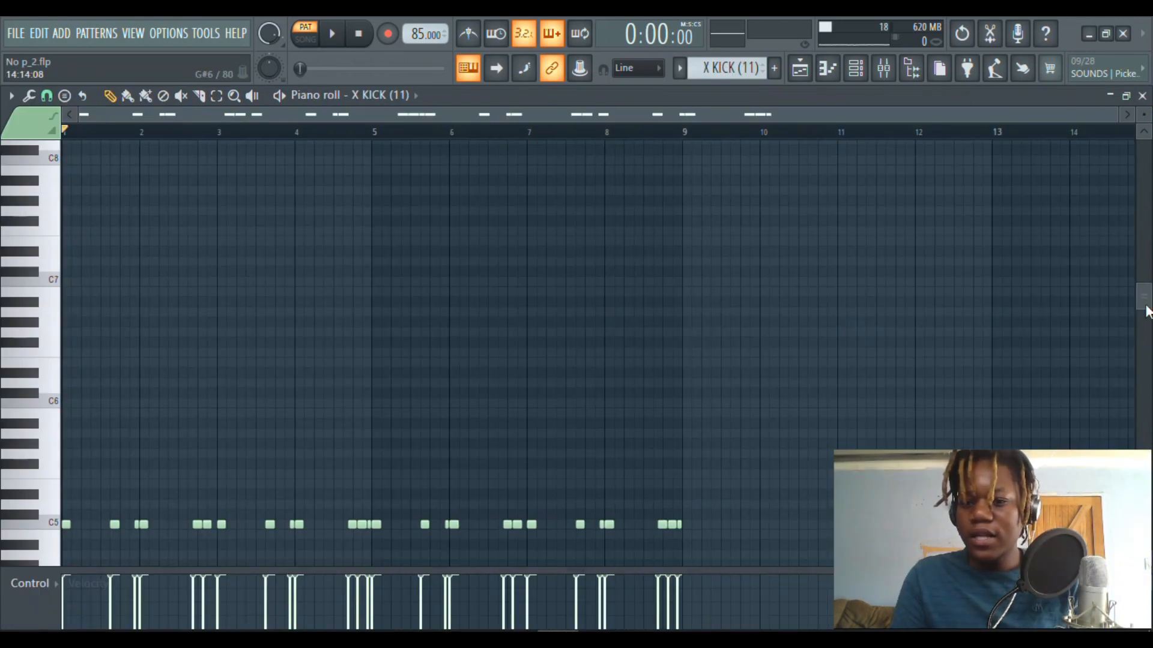
Audition the X KICK (11) pattern in the piano roll and return to the playlist.
scroll(1146, 310, down, 3)
key(space)
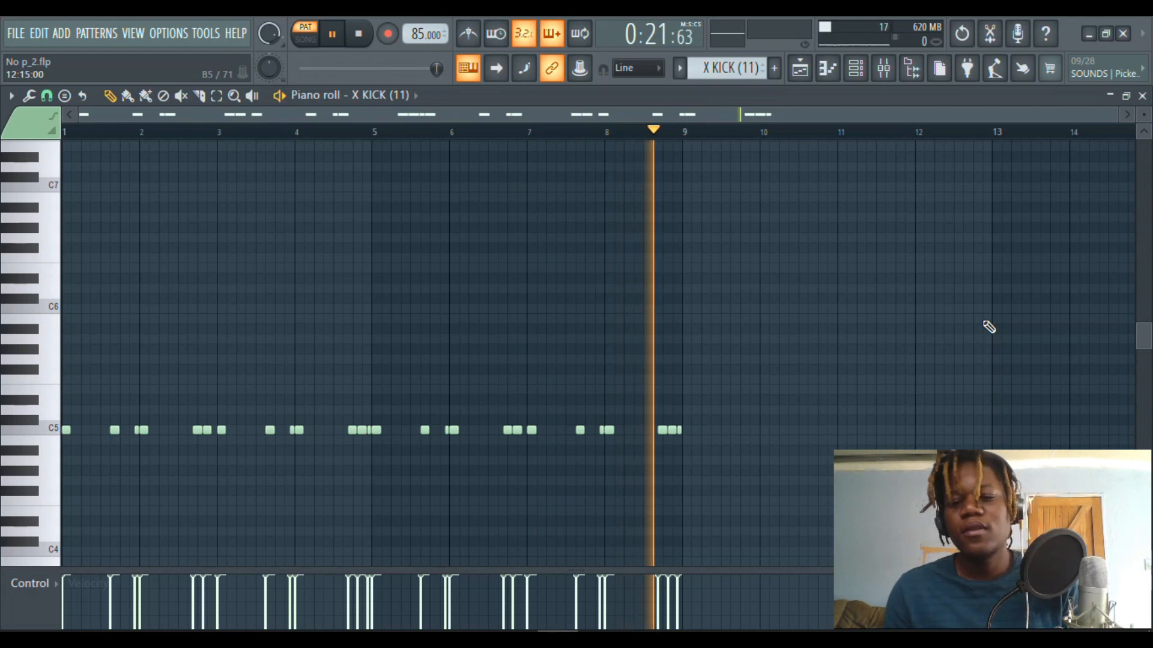
click(799, 68)
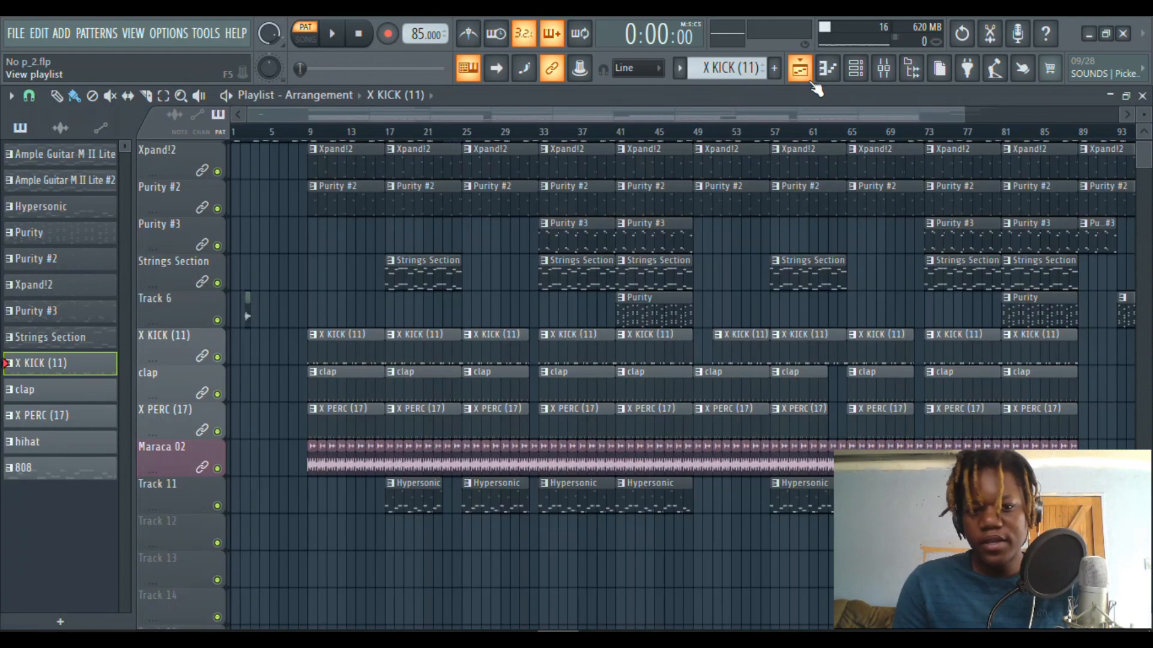
Open the clap pattern, audition it from the first bar in the piano roll, and return to the playlist.
double_click(365, 380)
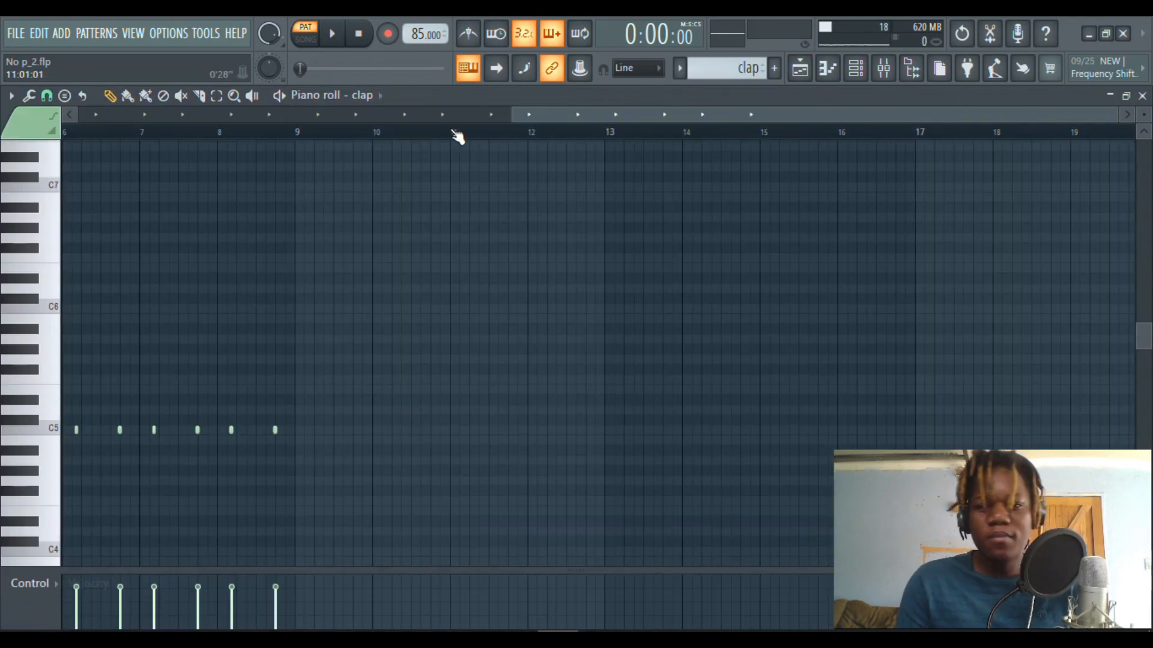
drag(640, 111, 3, 48)
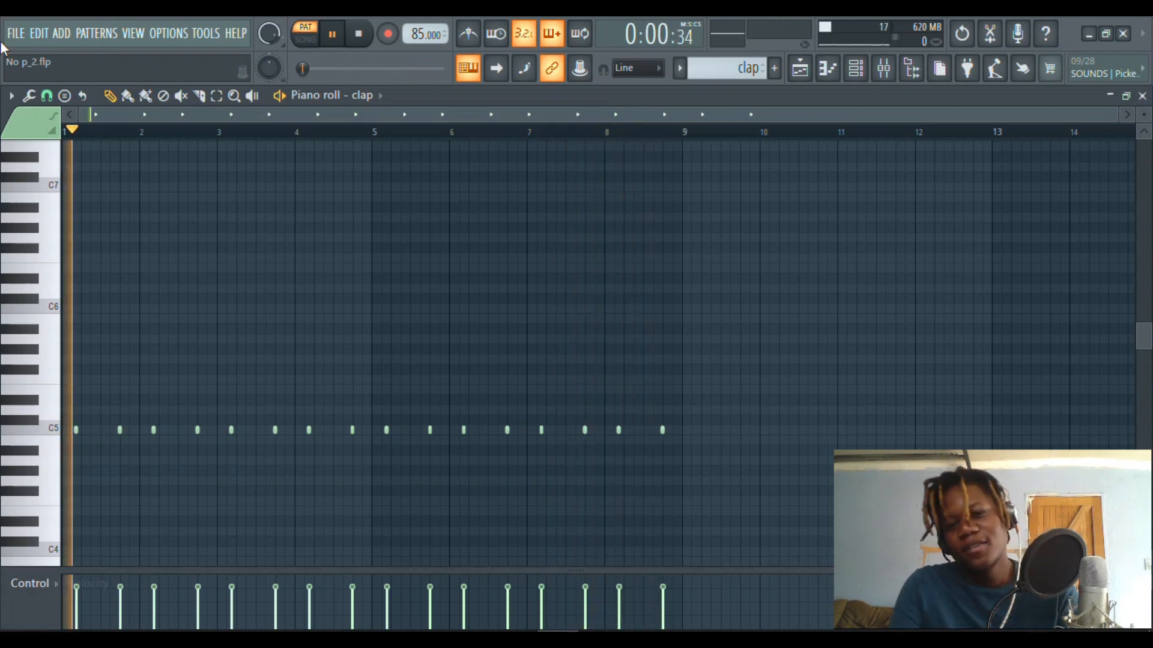
key(space)
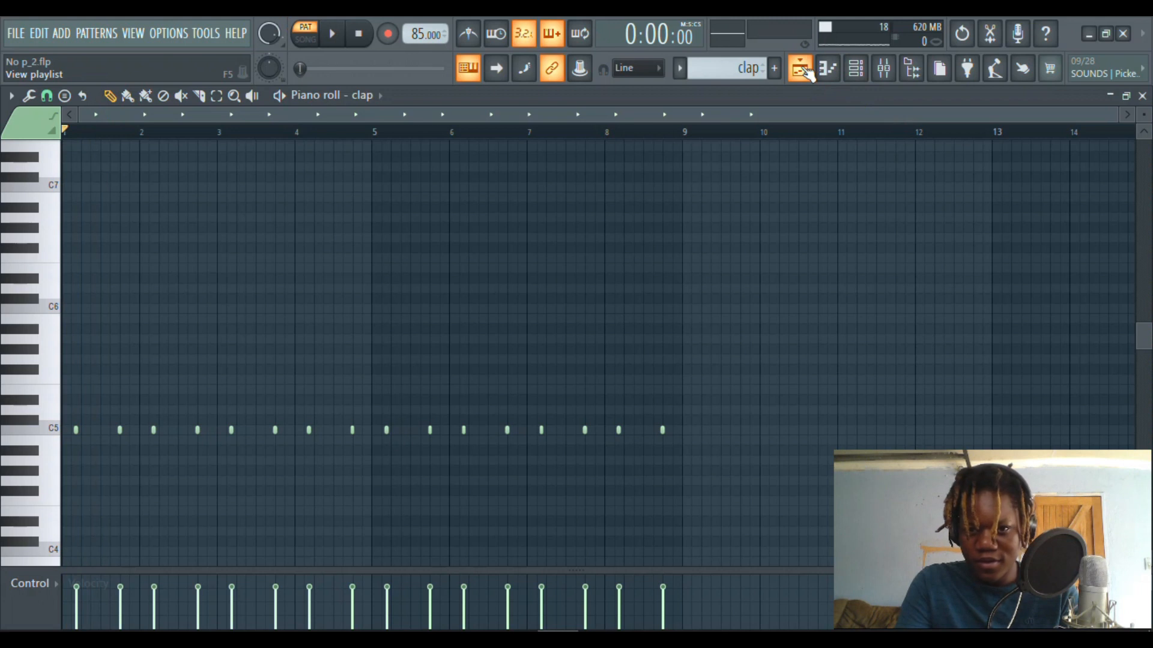
click(804, 69)
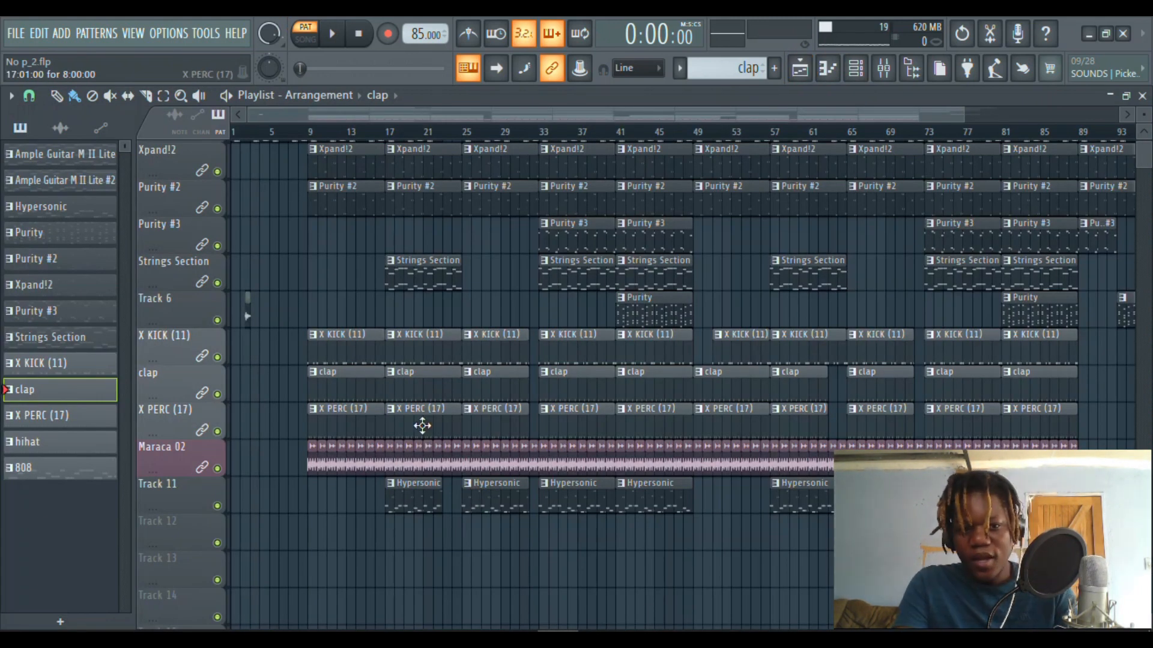
Open the X PERC (17) pattern, audition it in the piano roll, and return to the playlist.
double_click(339, 415)
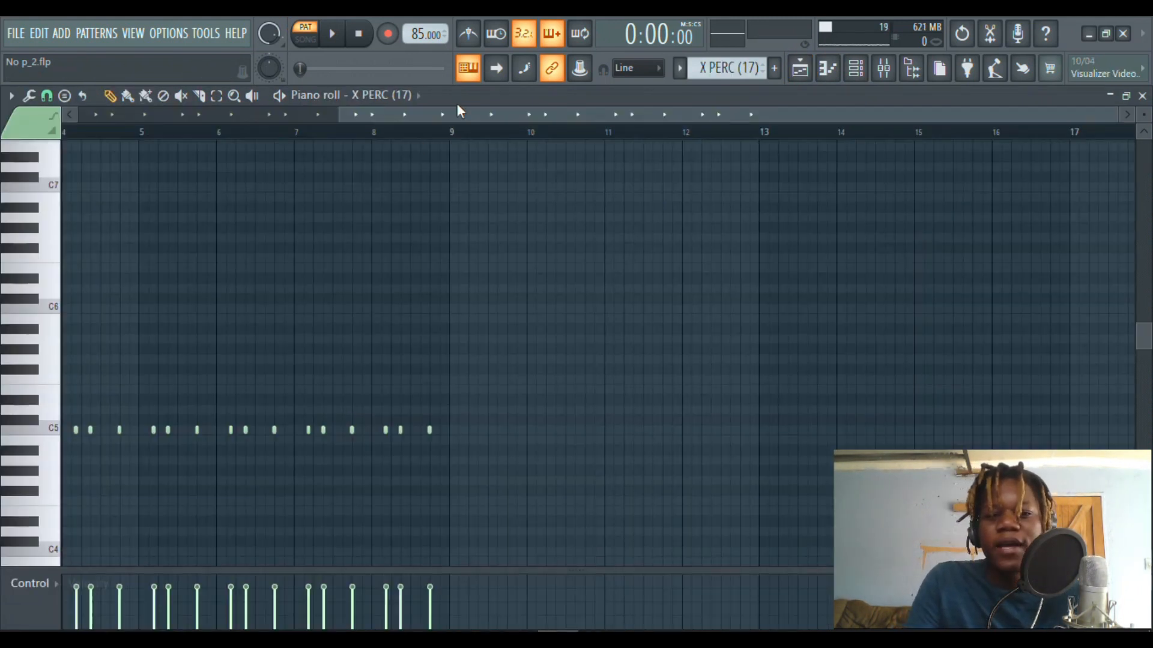
key(space)
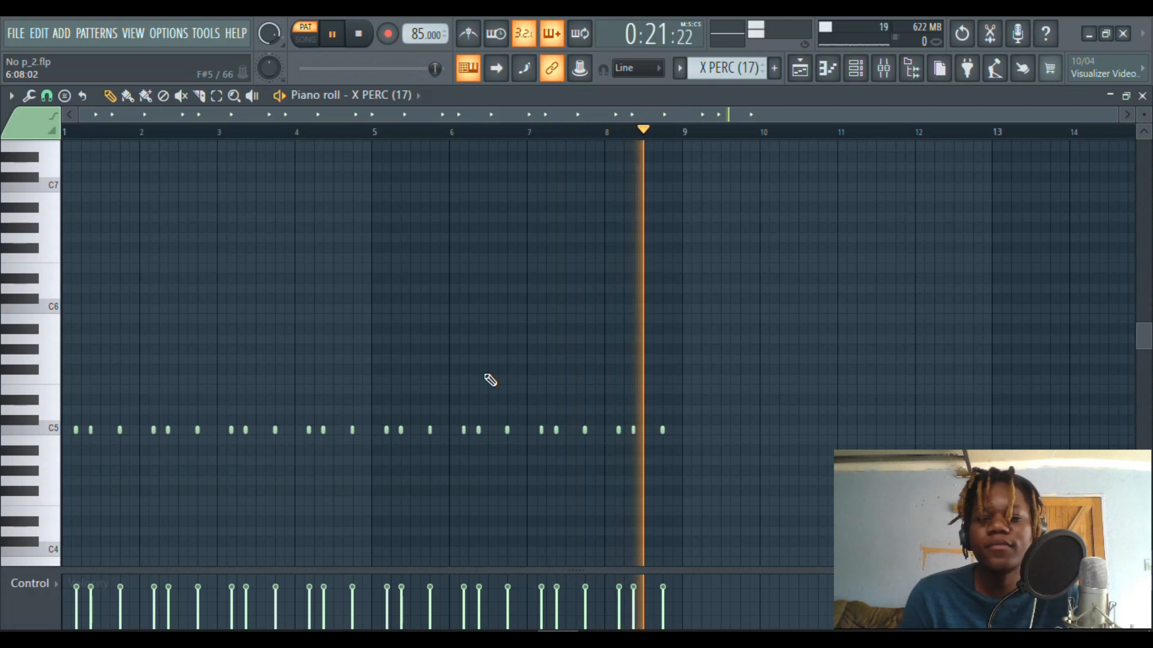
key(space)
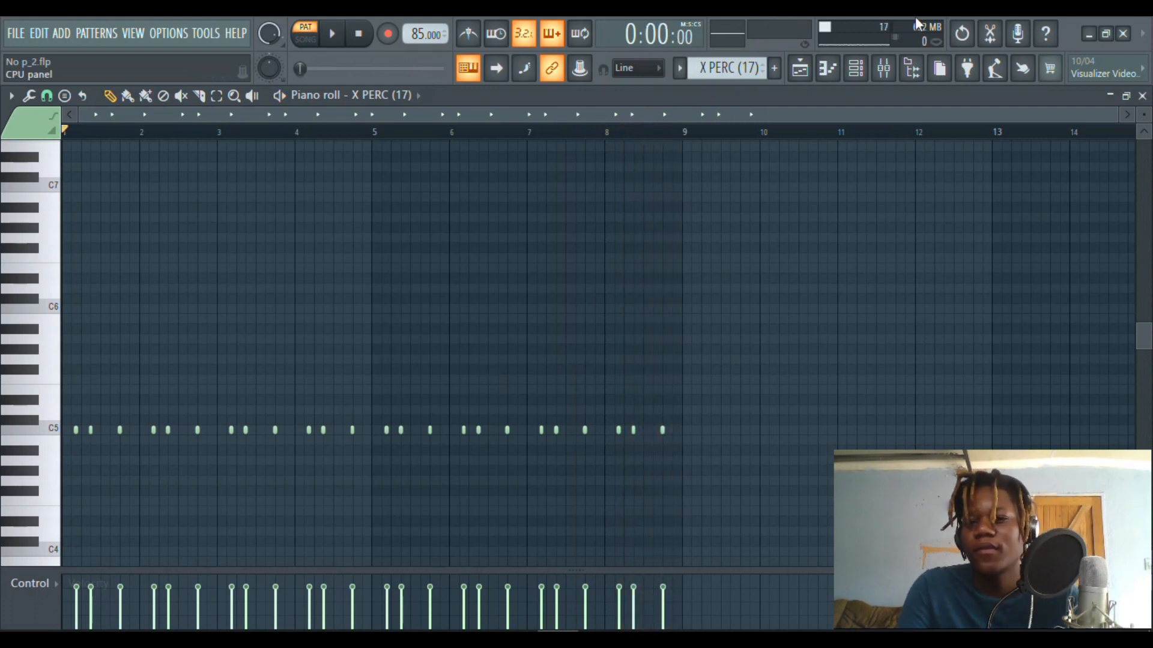
click(798, 71)
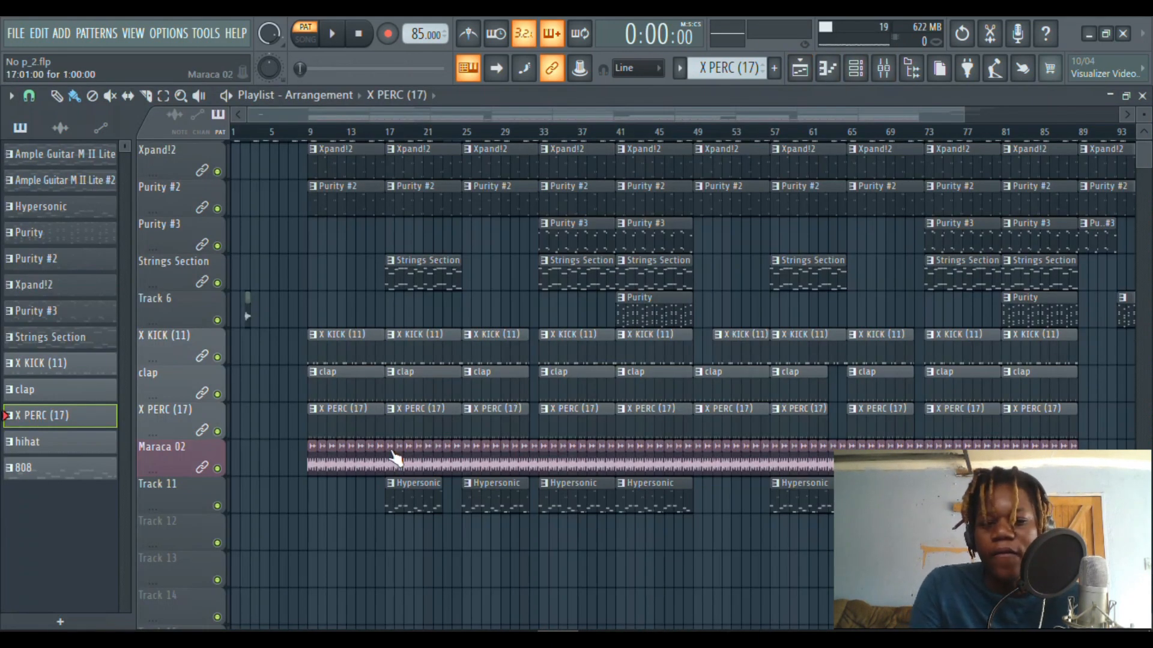
Solo the Maraca 02 track and audition its audio loop from bar 9 in song mode.
ctrl+click(218, 469)
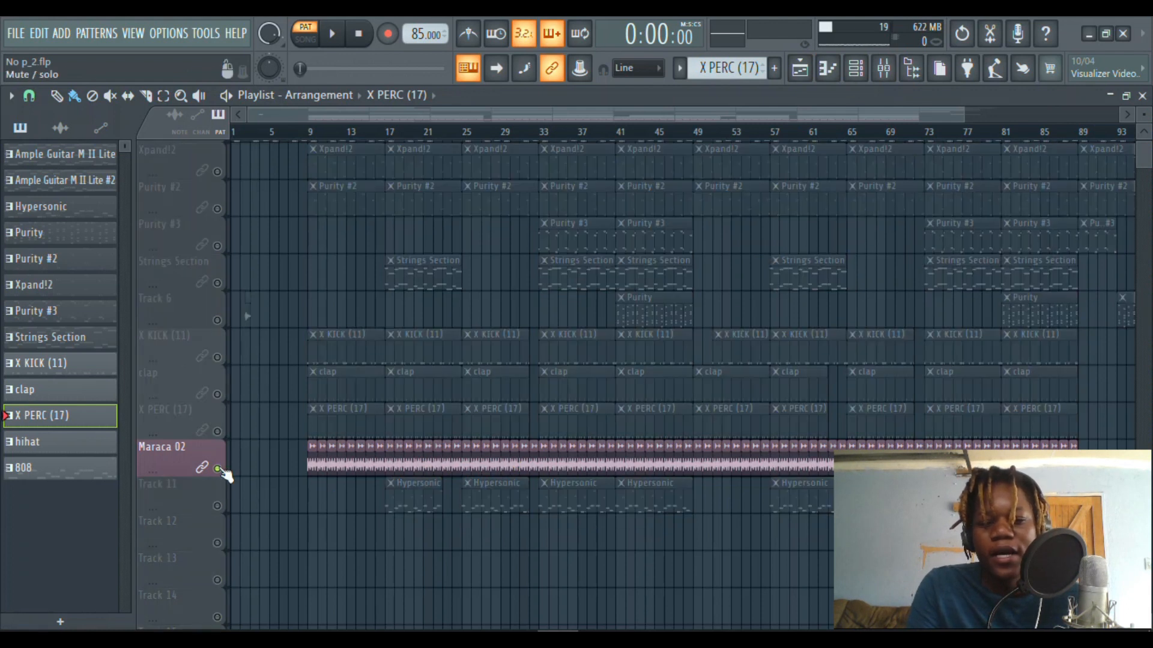
scroll(608, 143, up, 5)
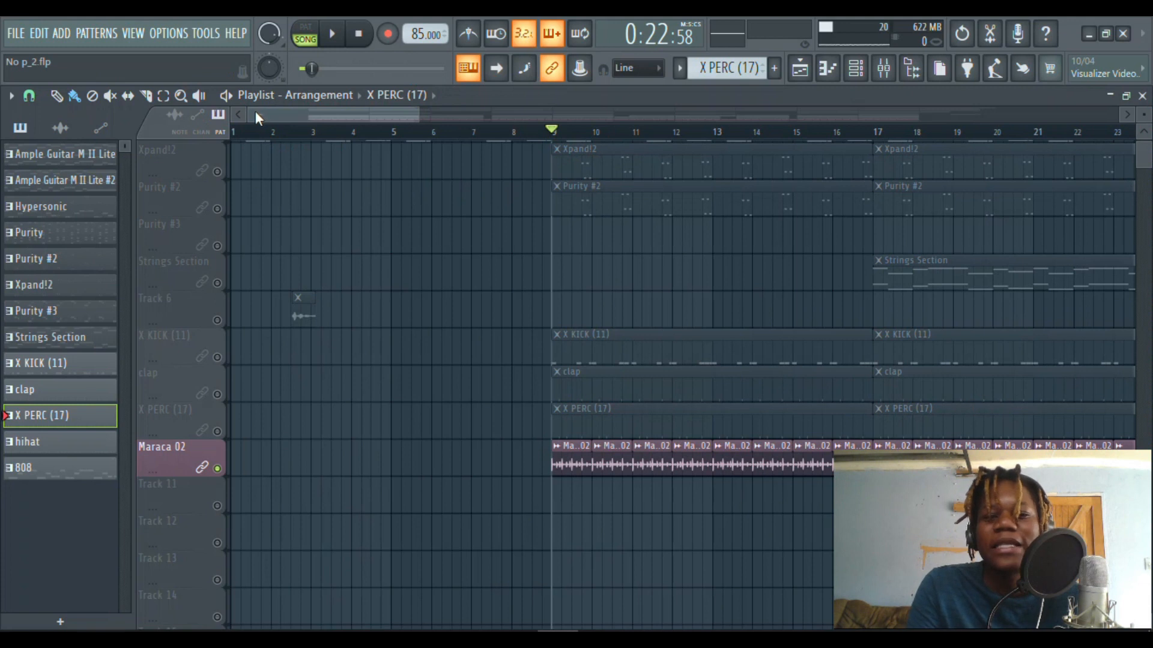
drag(253, 111, 321, 110)
key(space)
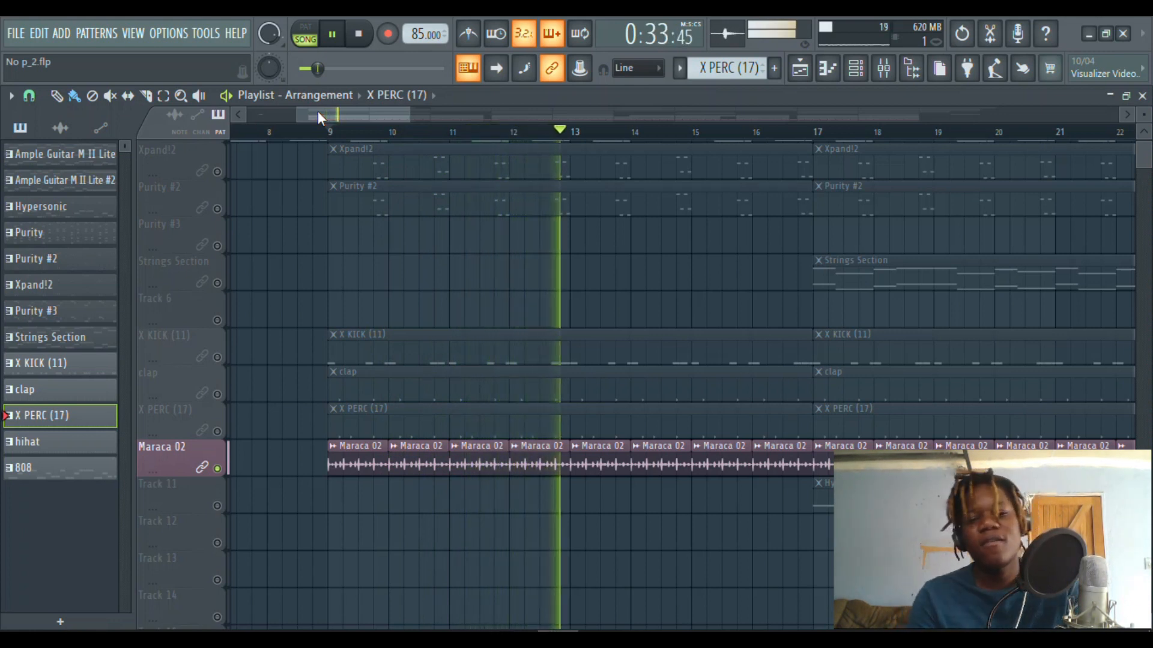
key(space)
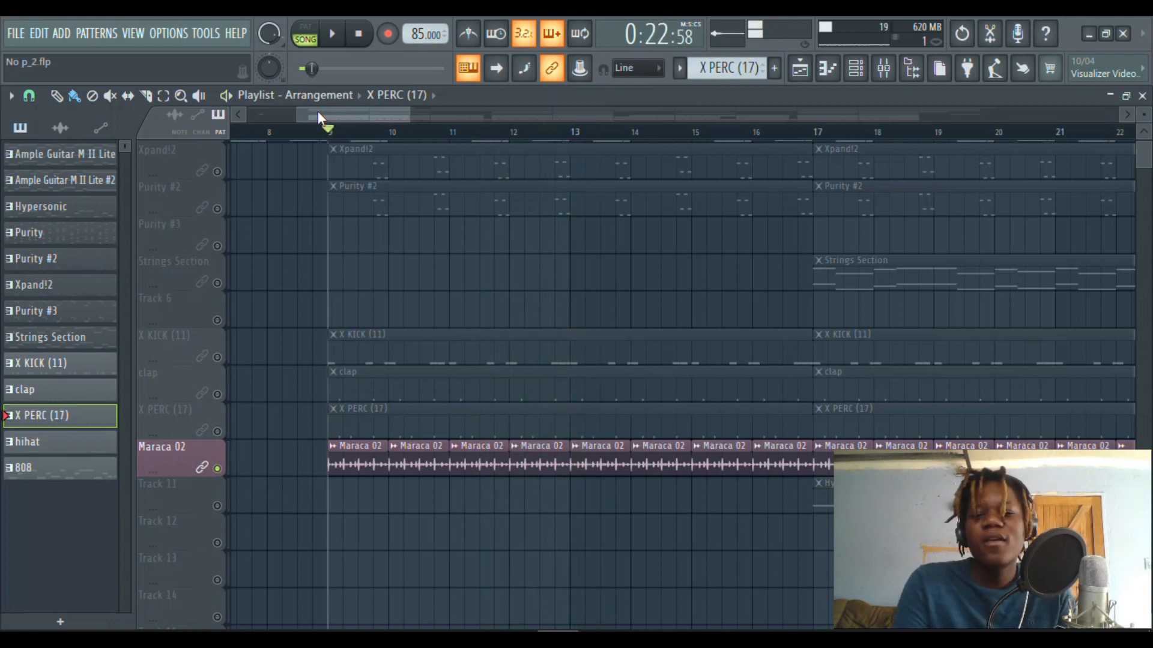
Solo Track 11 and open its Hypersonic pattern in the piano roll to examine the bass notes across all bars.
drag(406, 112, 580, 116)
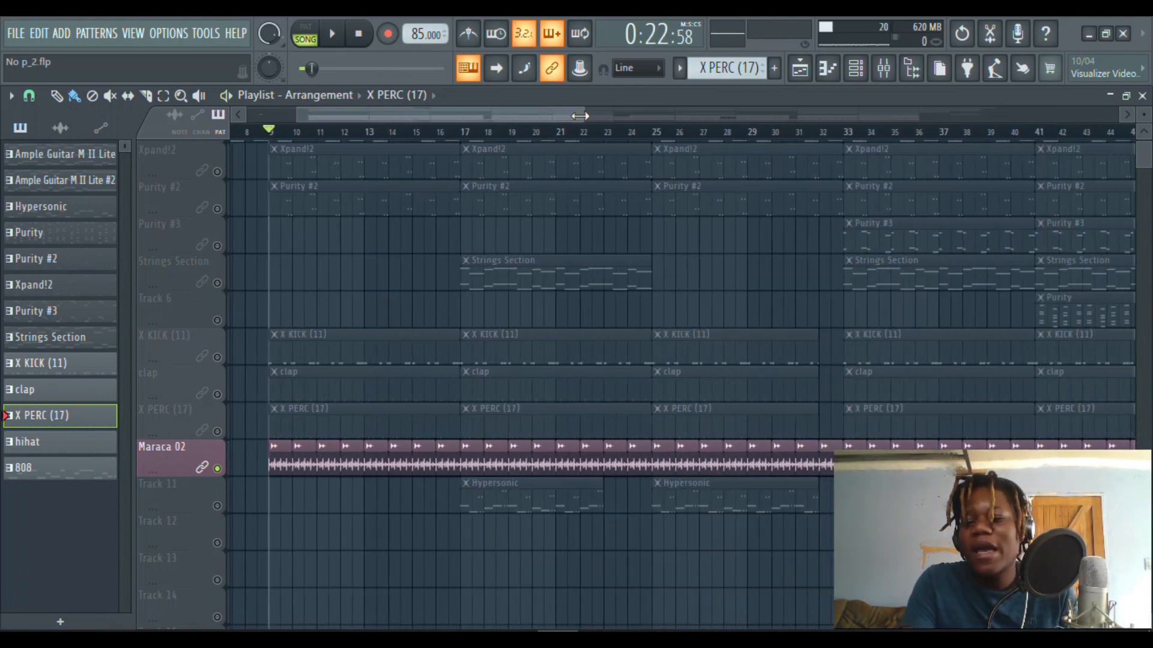
right_click(229, 509)
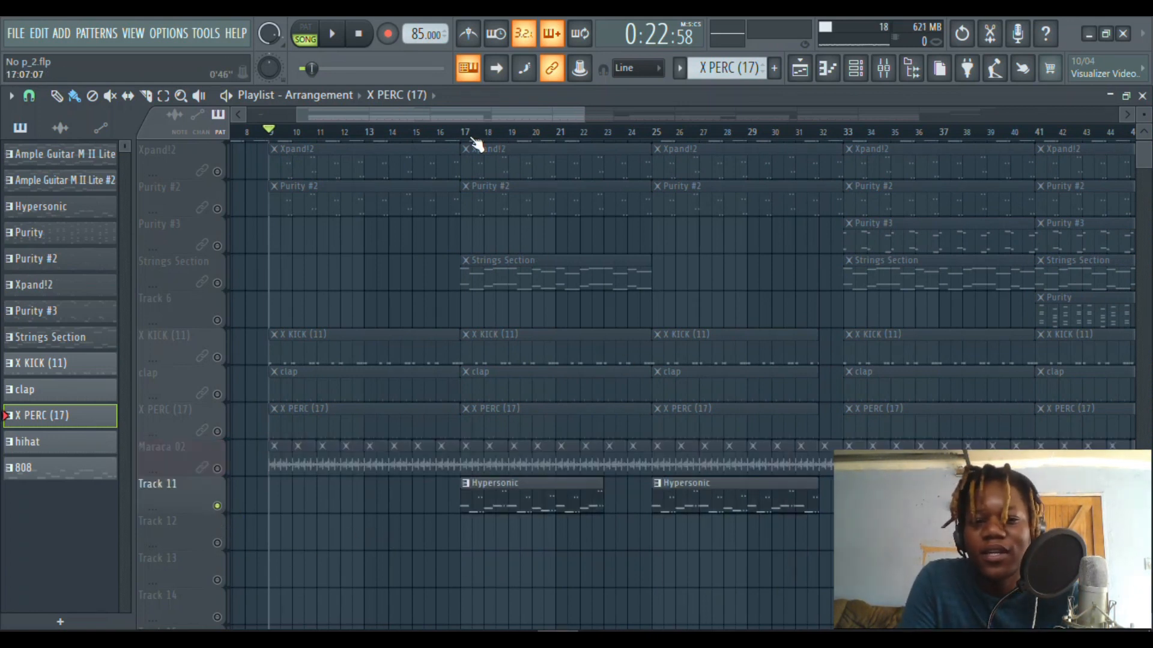
double_click(536, 491)
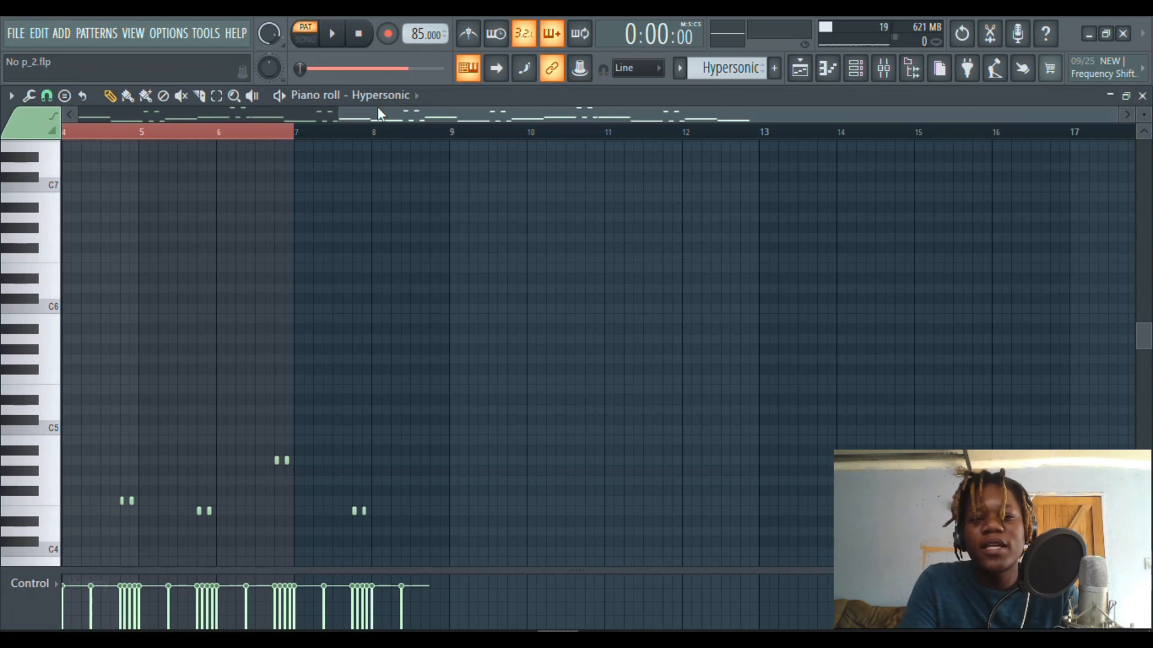
drag(345, 114, 83, 115)
double_click(382, 133)
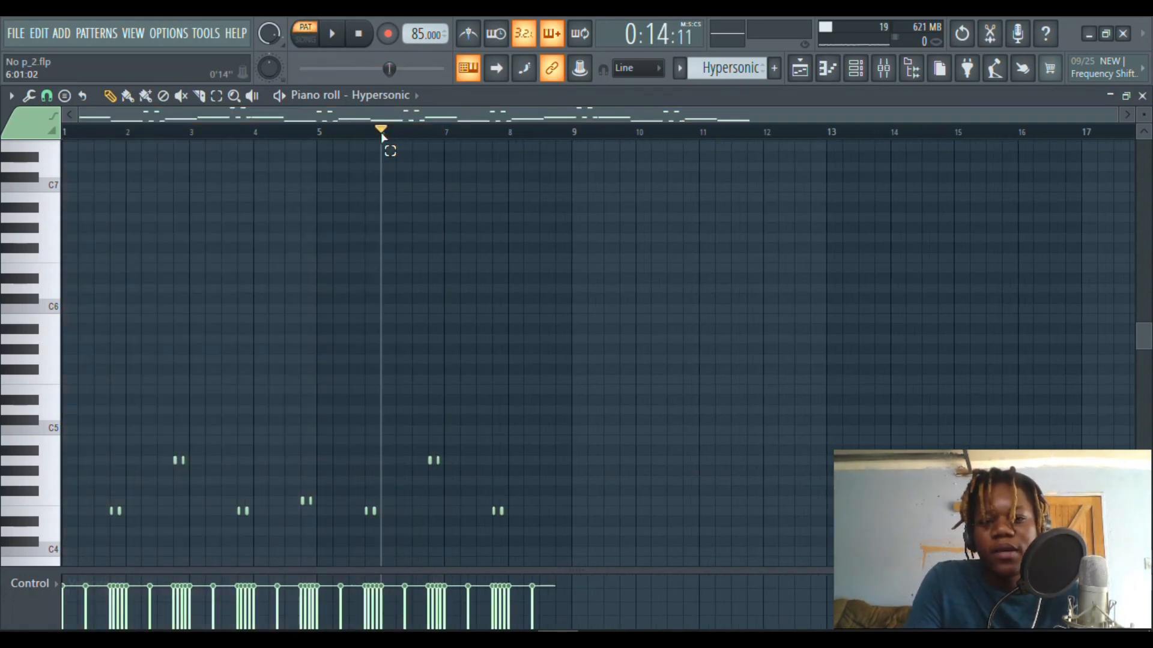
drag(1145, 340, 1146, 407)
Open the Hypersonic instrument, locate the Sub Bass patch under Synth Basses, and return to the playlist.
click(128, 162)
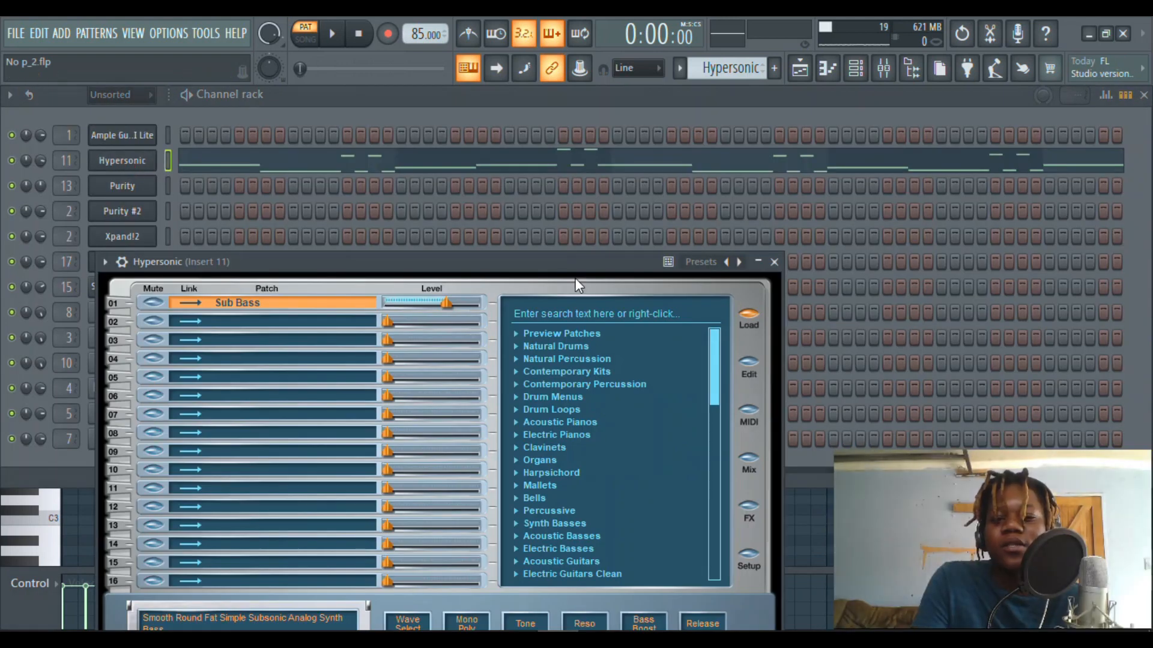
drag(568, 262, 535, 173)
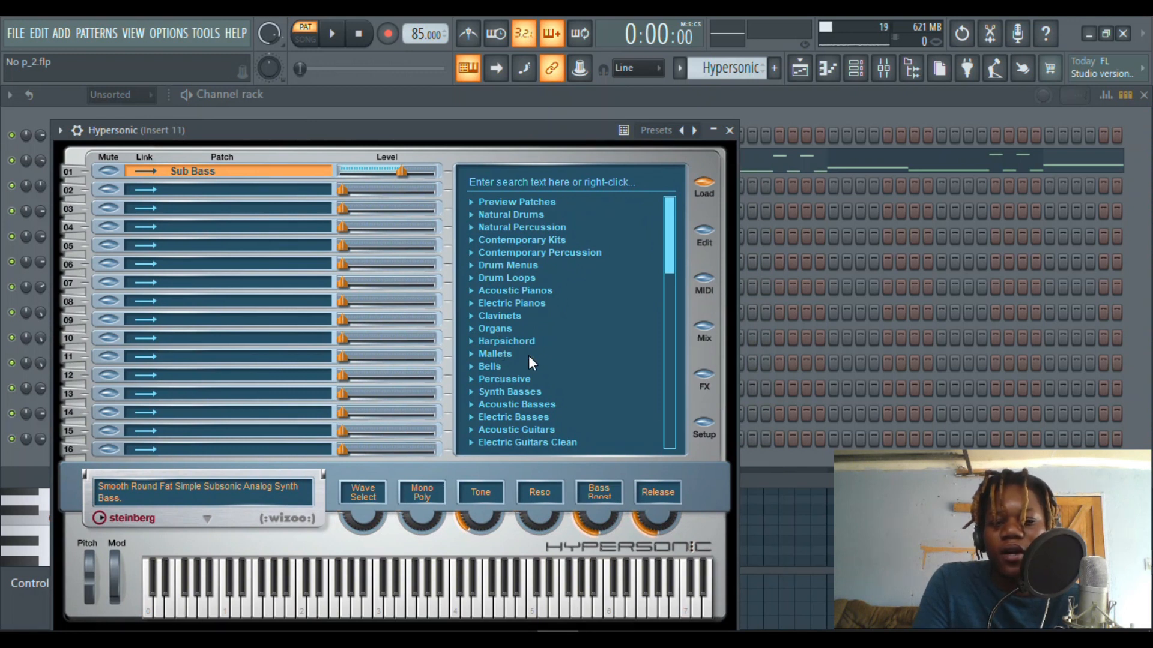
click(522, 394)
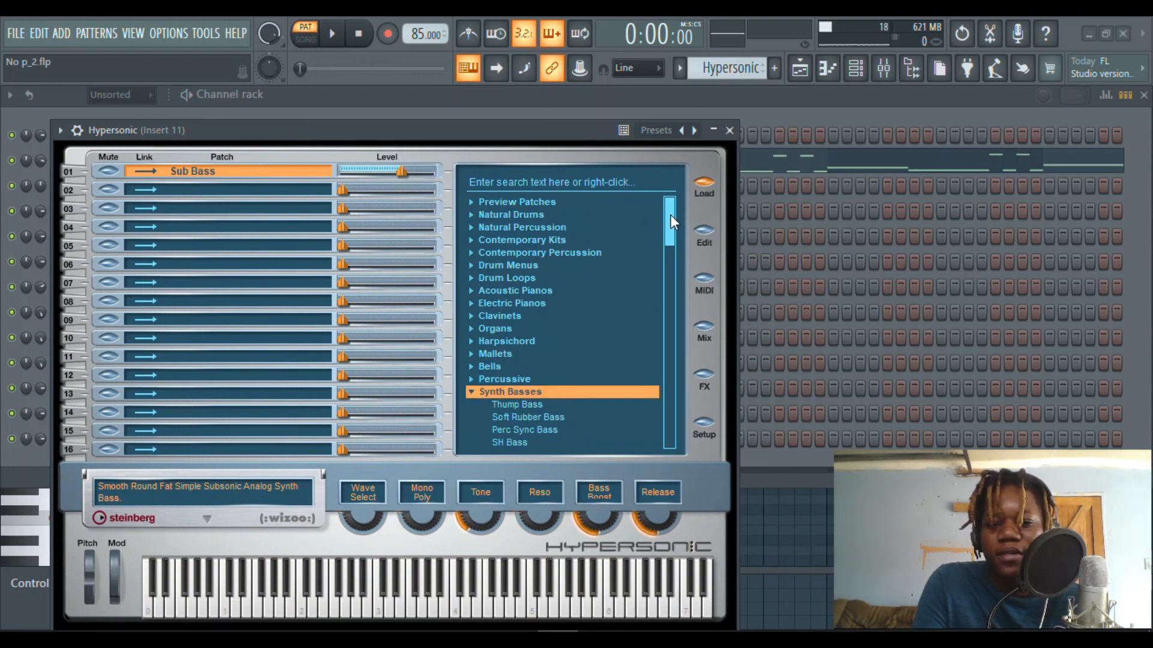
drag(670, 215, 676, 251)
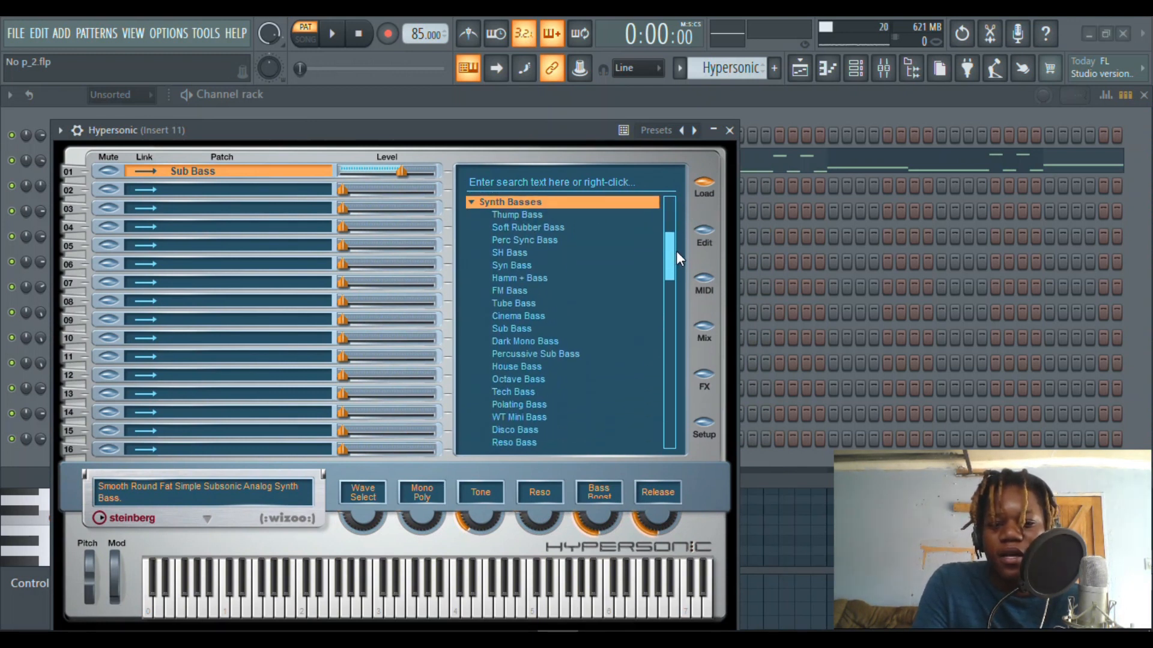
click(517, 328)
click(800, 68)
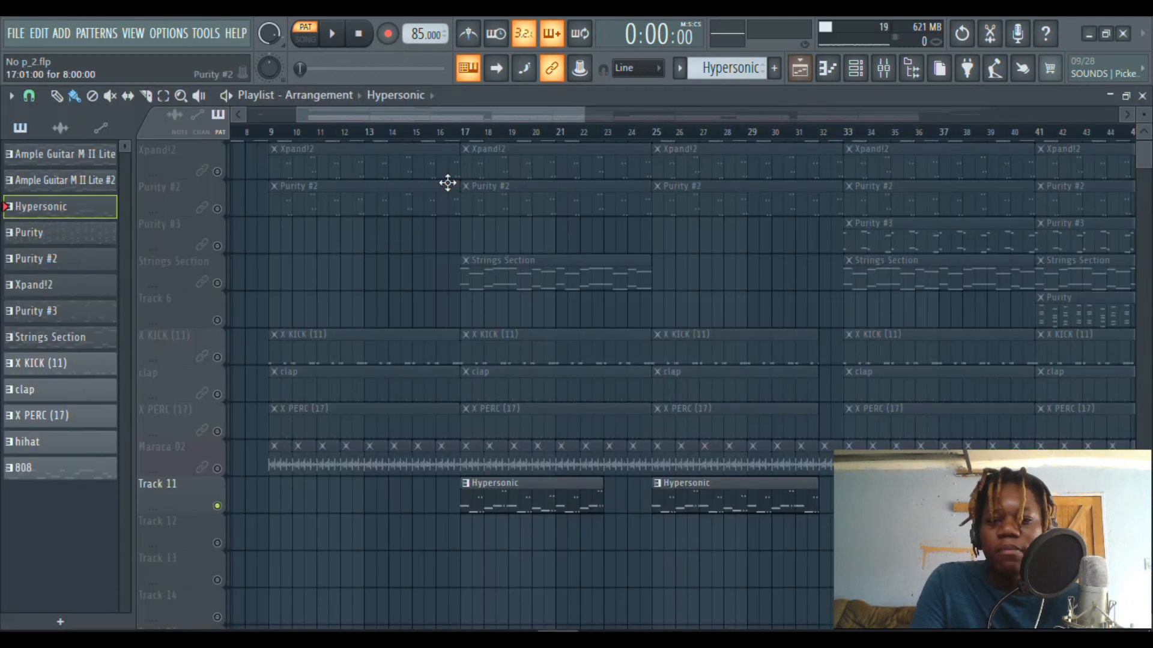
Audition the Hypersonic pattern in the piano roll and return to the playlist.
double_click(496, 509)
key(space)
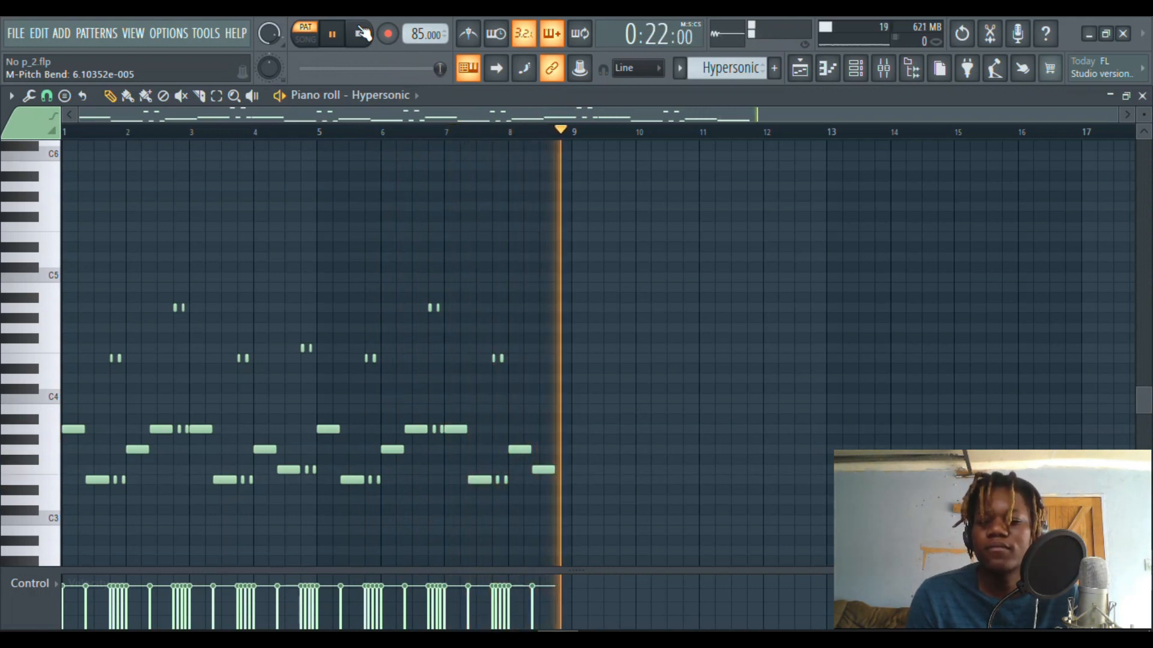
click(813, 75)
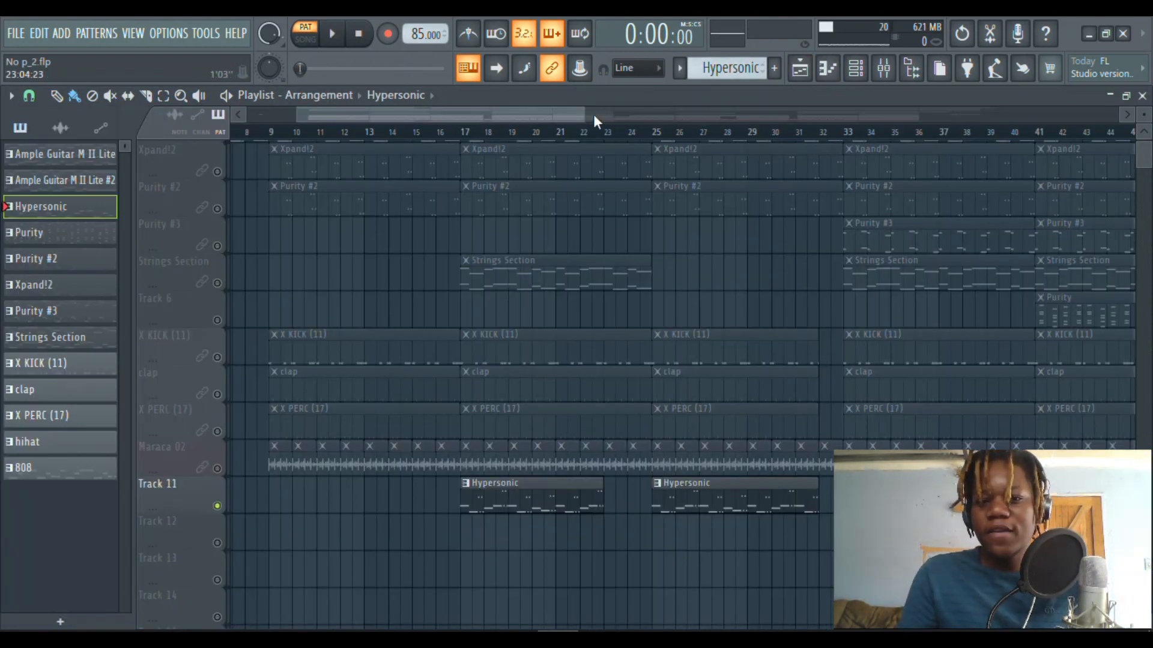
View the whole arrangement, go back to bar 1, and take Track 11 out of solo.
drag(586, 114, 1151, 140)
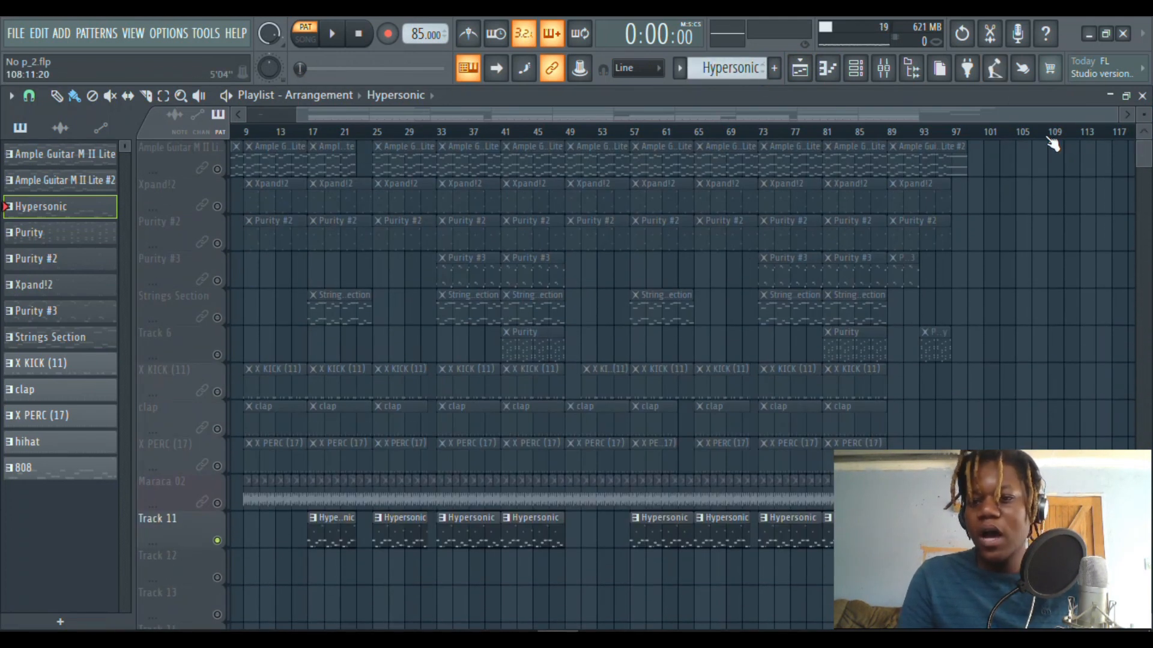
drag(1100, 116, 200, 116)
right_click(225, 213)
right_click(225, 212)
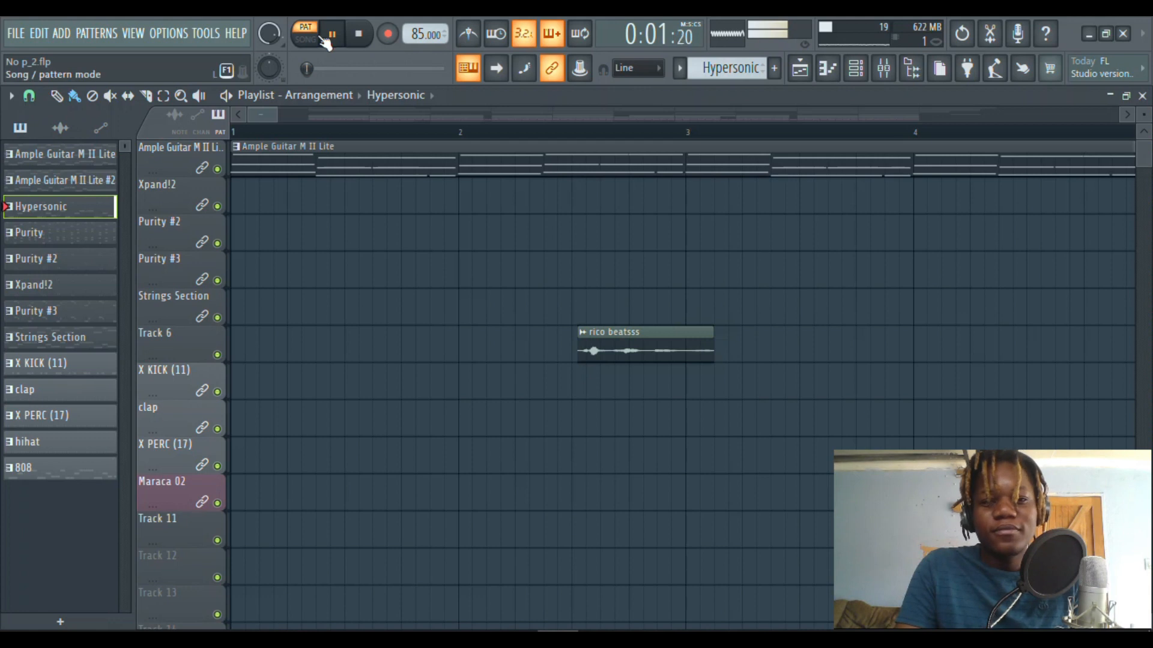
Play the arrangement from bar 1 in song mode with the other tracks audible, and stop playback.
click(335, 36)
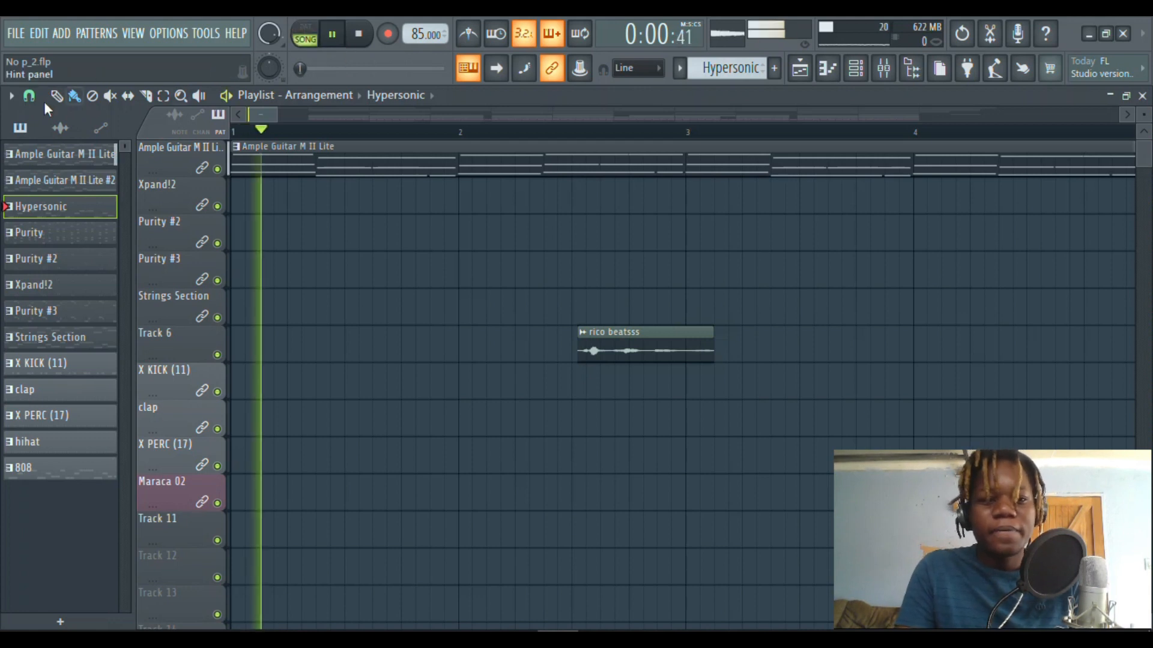
drag(276, 115, 407, 120)
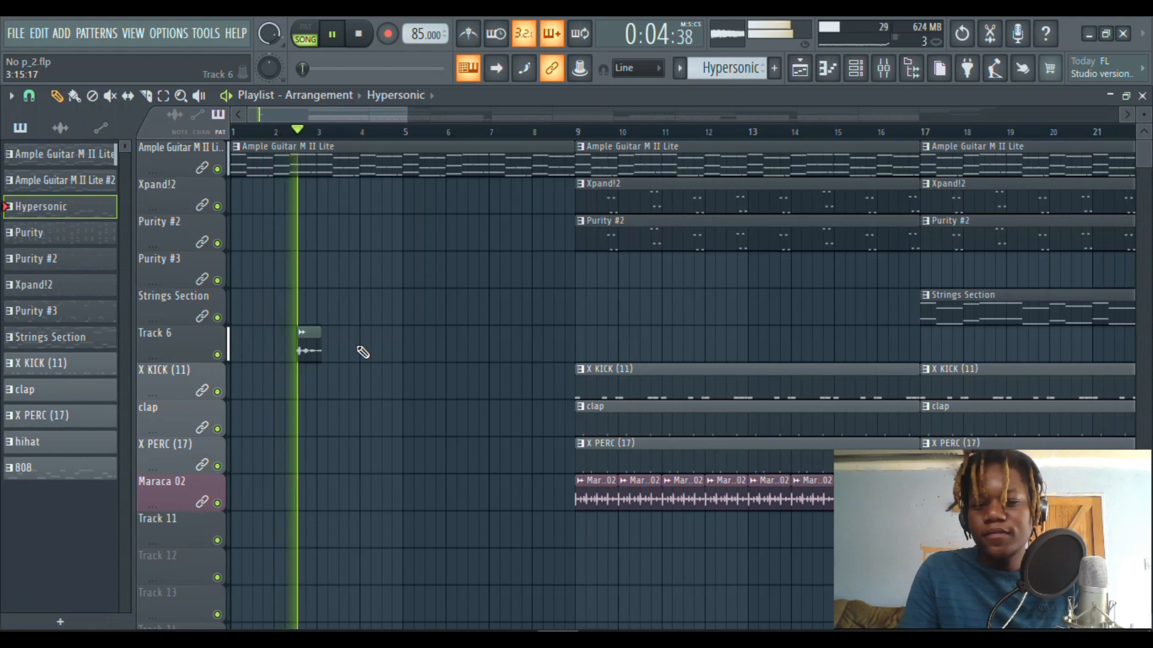
key(space)
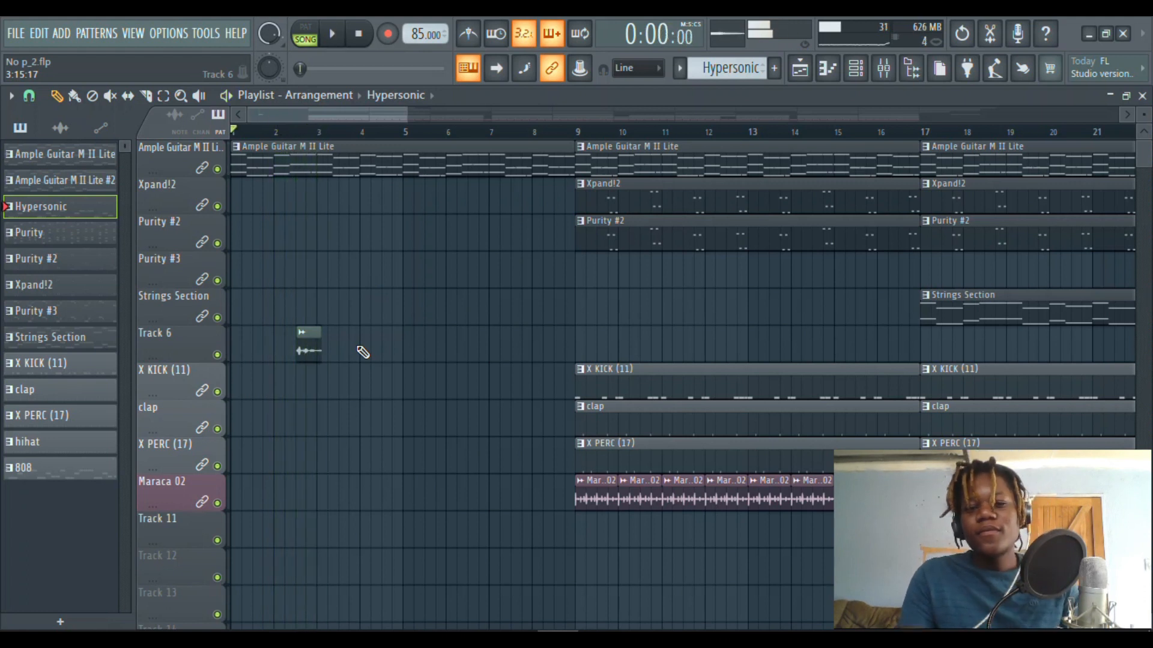